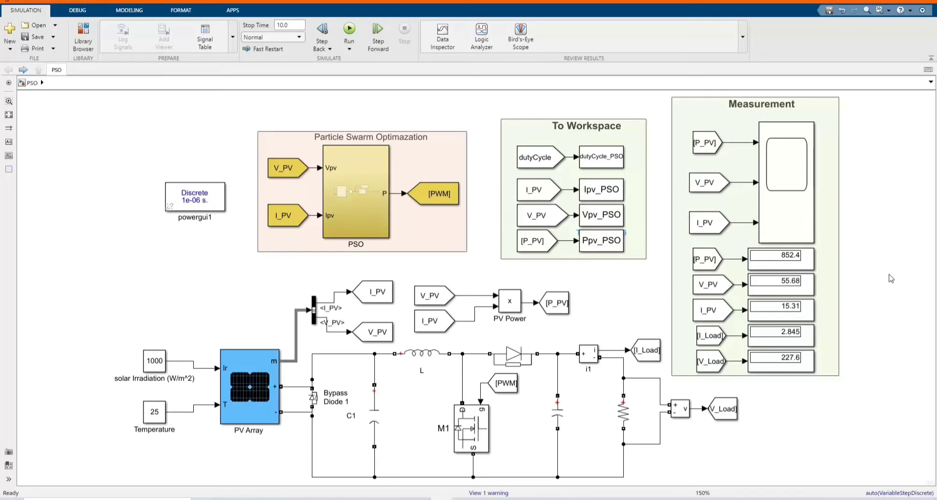
click(698, 276)
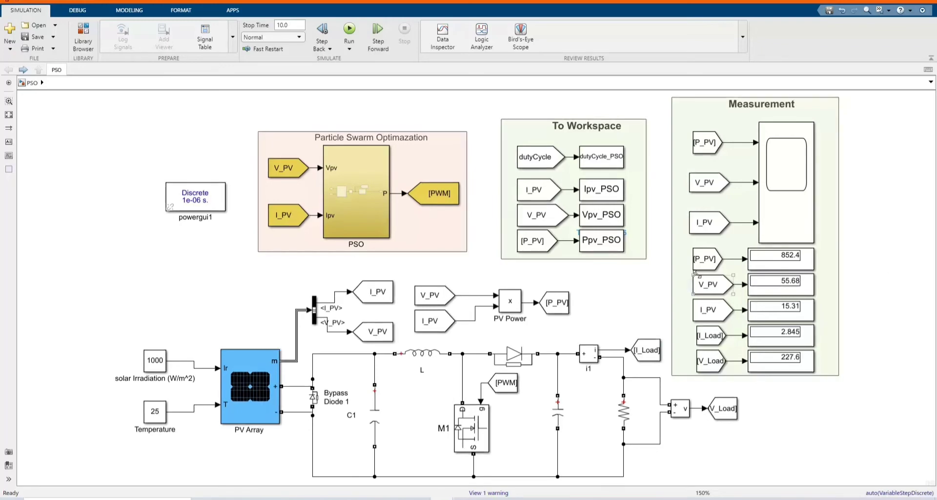
scroll(614, 290, down, 1)
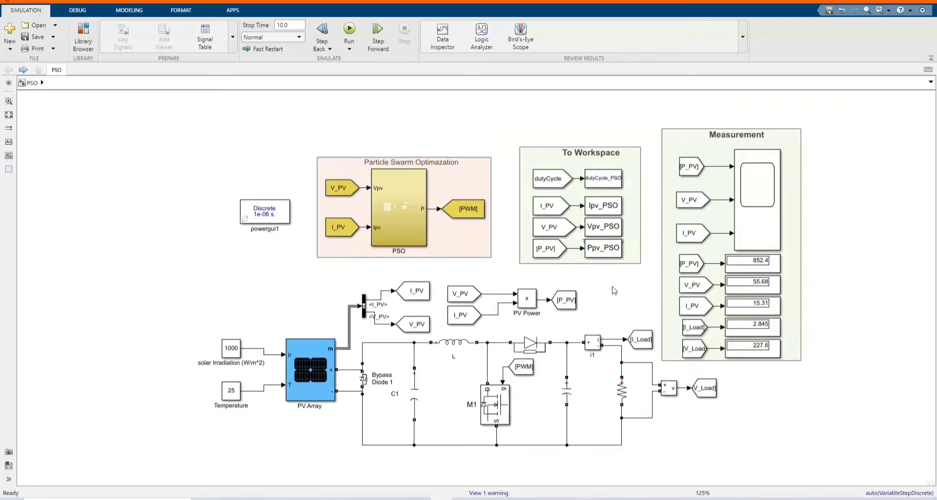
click(8, 115)
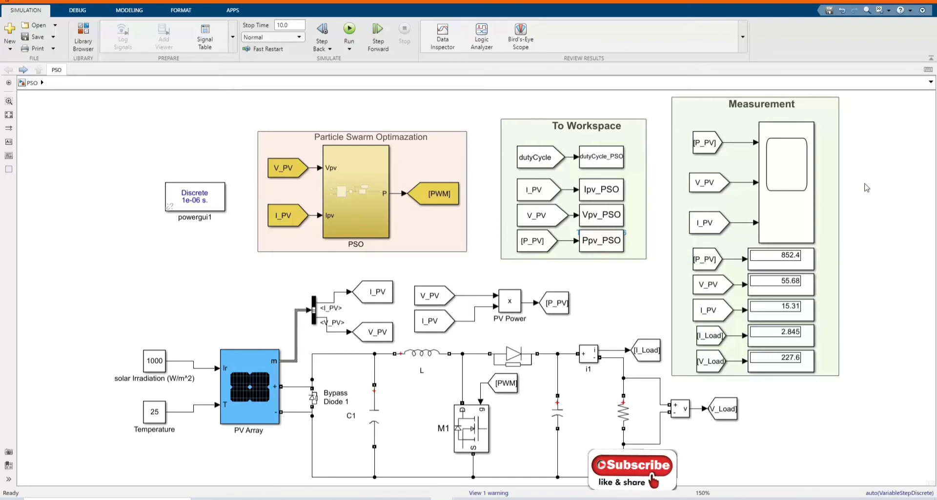
click(835, 210)
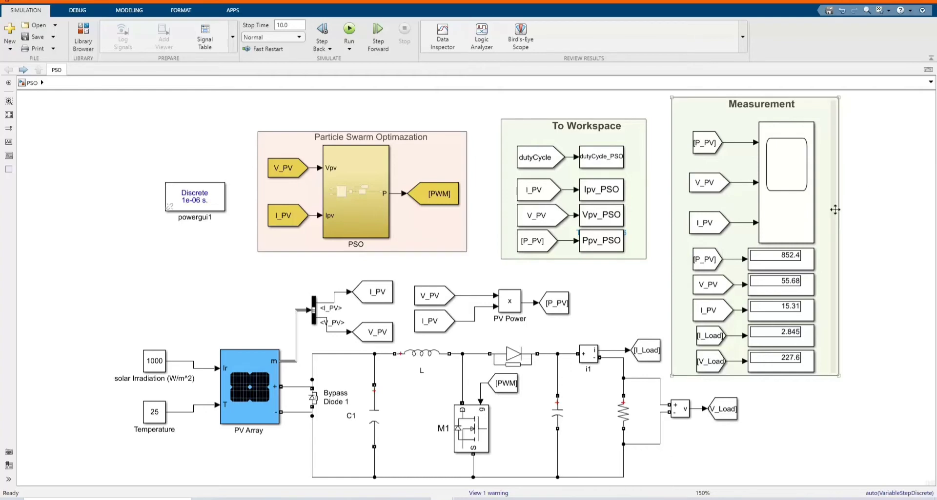
click(658, 205)
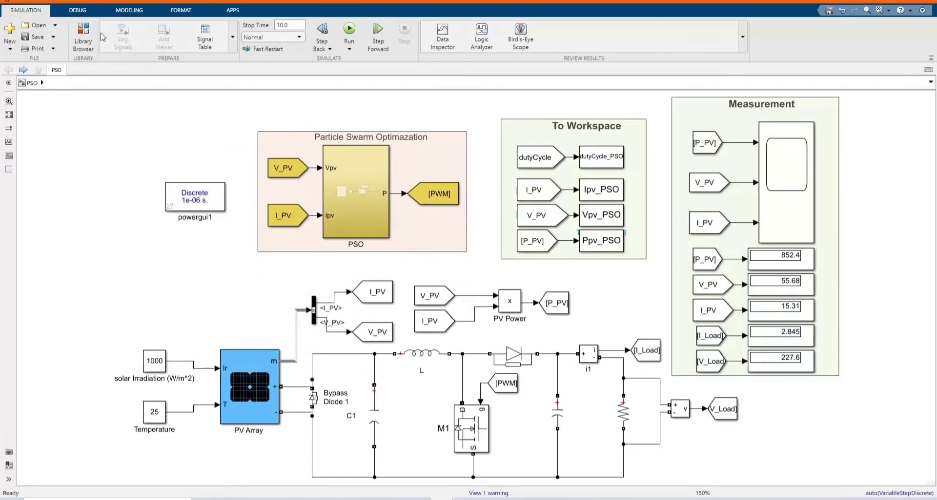
Step: Open the Simulink block library, look through its list of toolboxes and blocksets, and close it
click(83, 35)
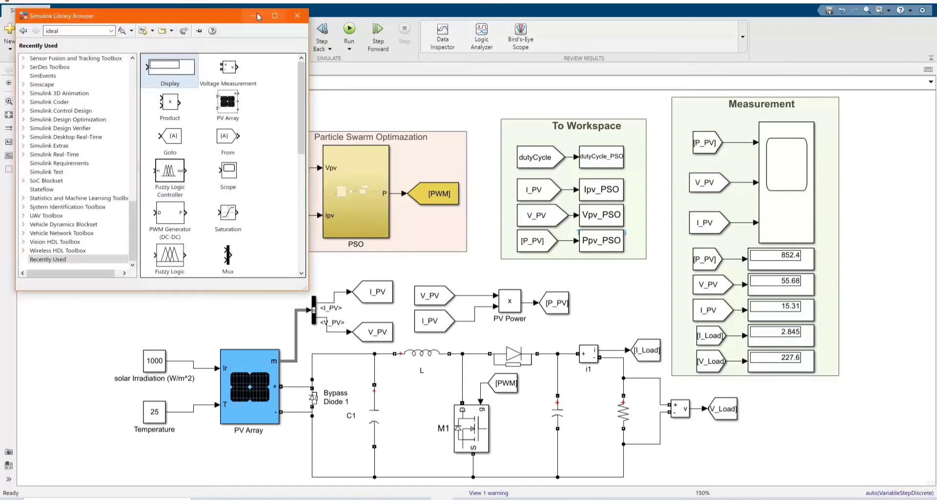
scroll(129, 191, up, 10)
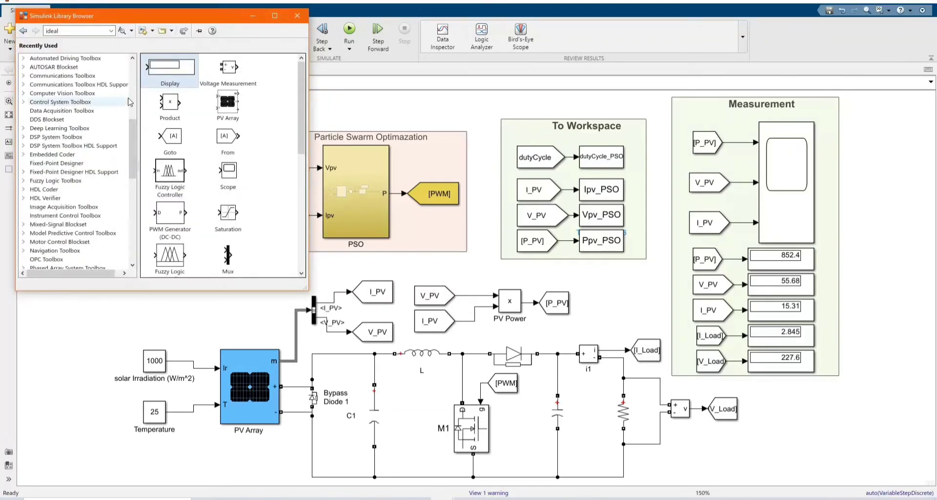
scroll(124, 93, up, 8)
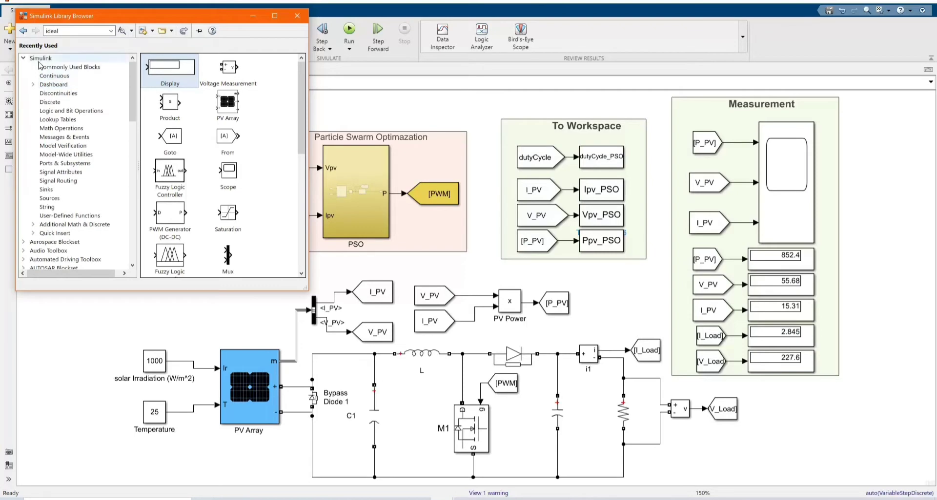
scroll(73, 147, down, 15)
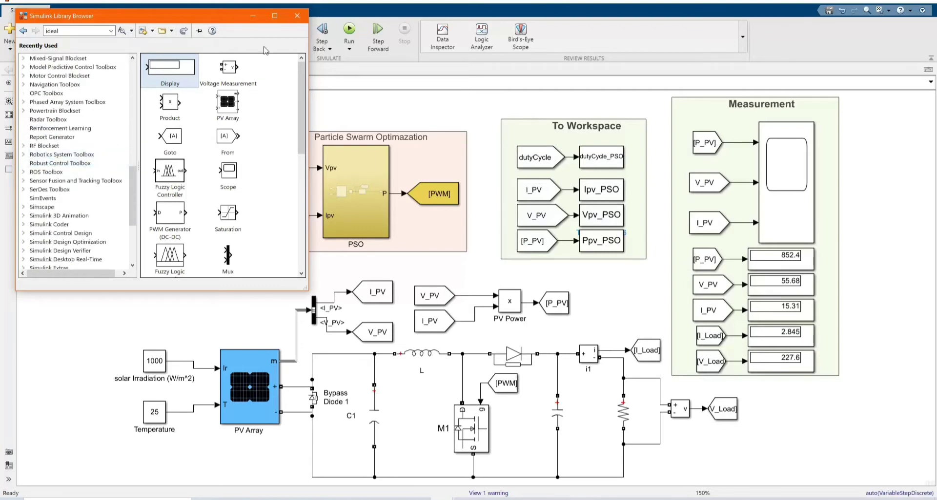
click(297, 16)
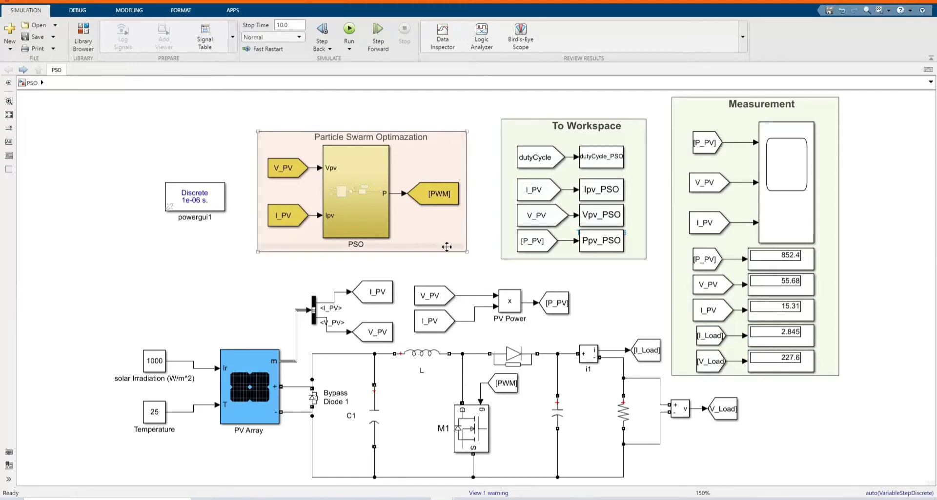
click(285, 169)
click(645, 185)
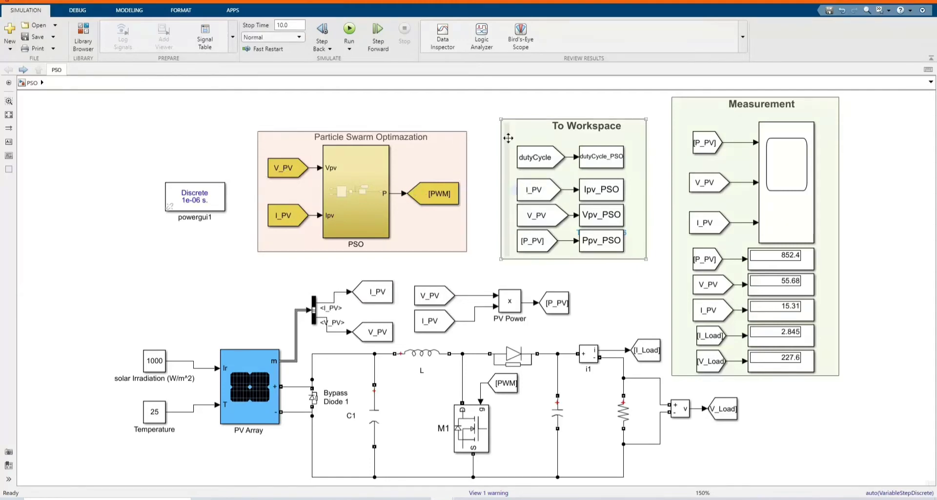
click(648, 187)
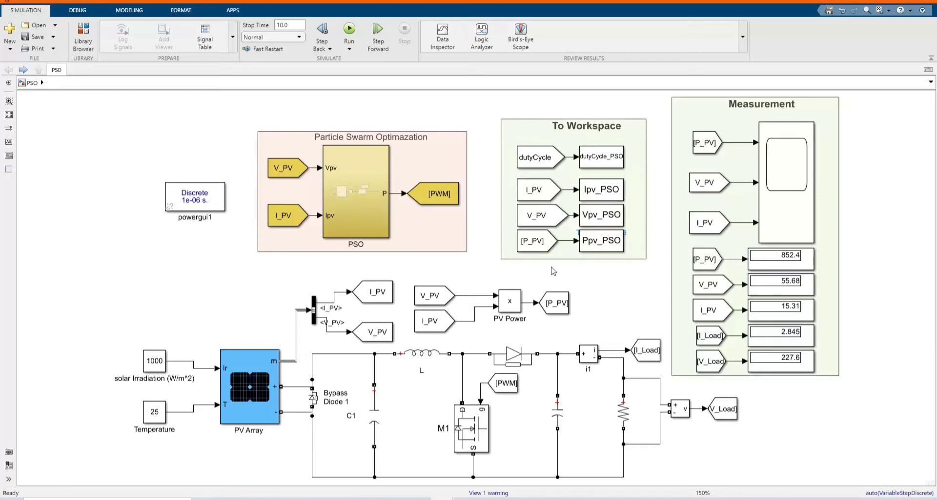
click(729, 100)
click(640, 334)
Step: Review the PV Array block's parameters, including its parallel strings, series-connected modules and module type, and close them
click(242, 379)
double_click(242, 379)
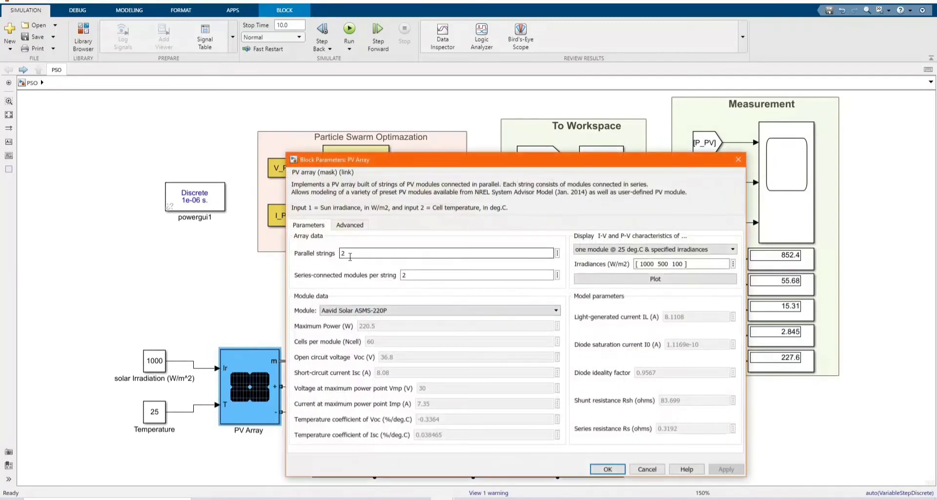
click(417, 276)
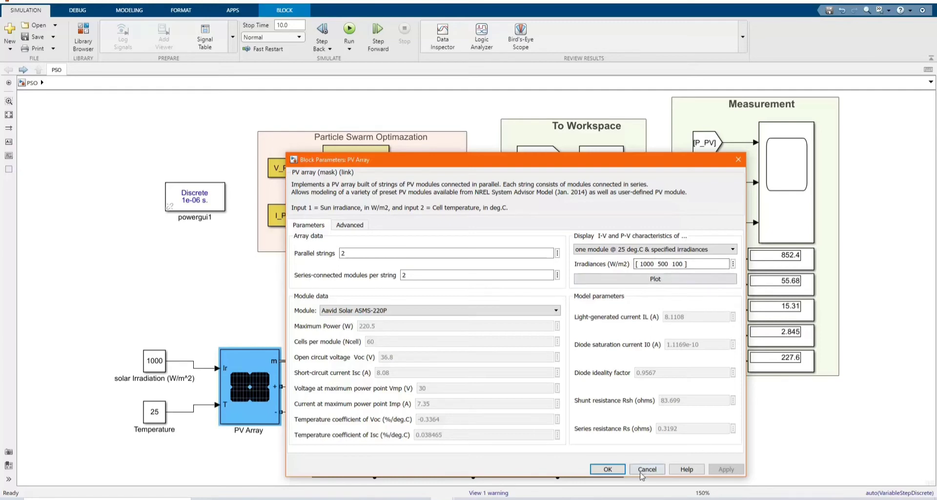
click(606, 470)
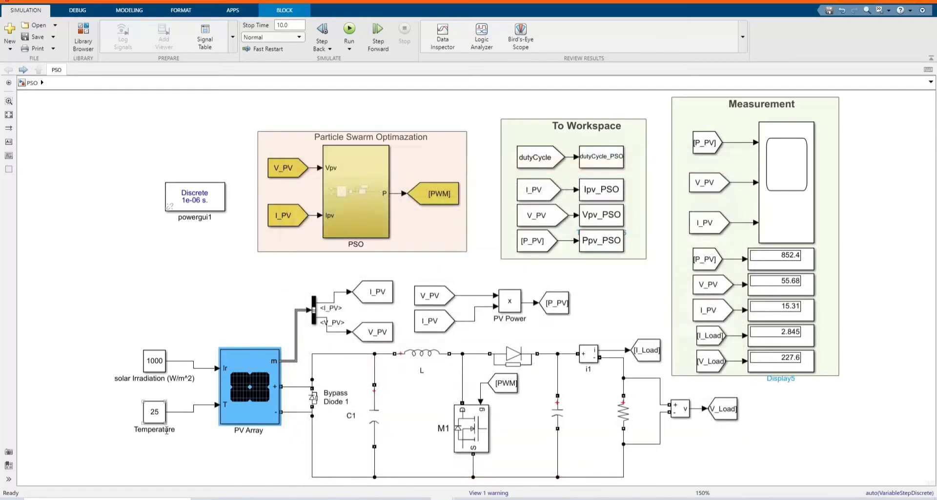
click(208, 451)
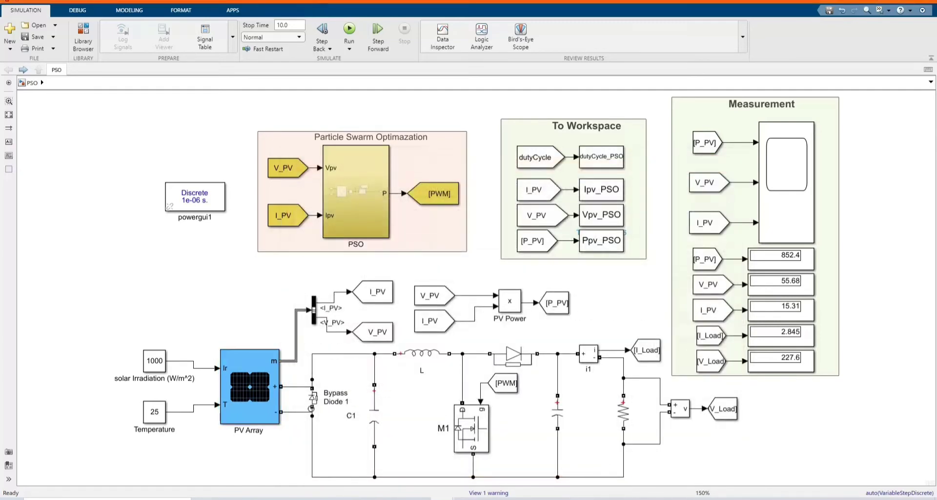
Step: Check the inductance and branch type of inductor L in the boost converter, and close its parameters
click(314, 397)
click(484, 431)
double_click(422, 359)
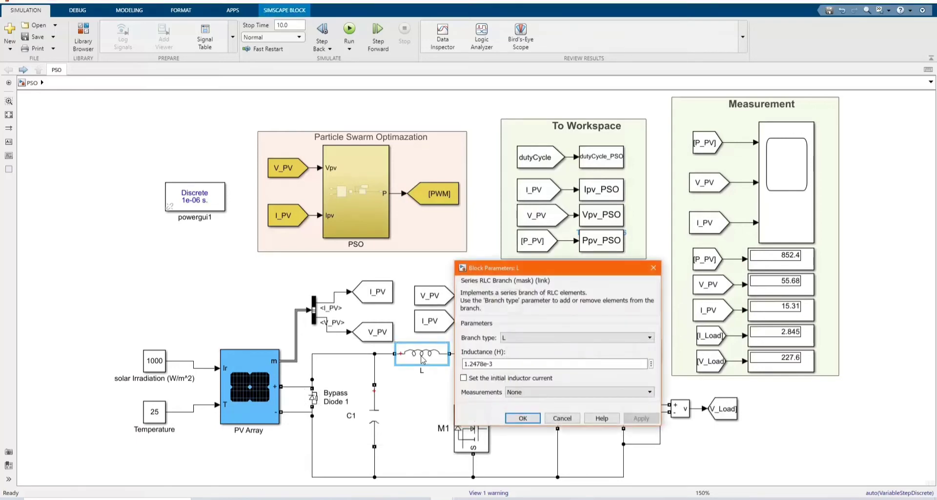
click(474, 365)
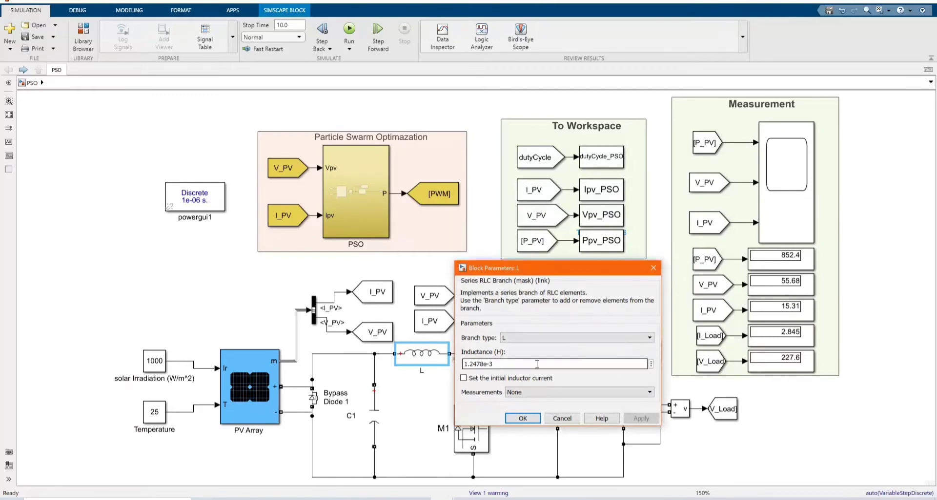
click(520, 419)
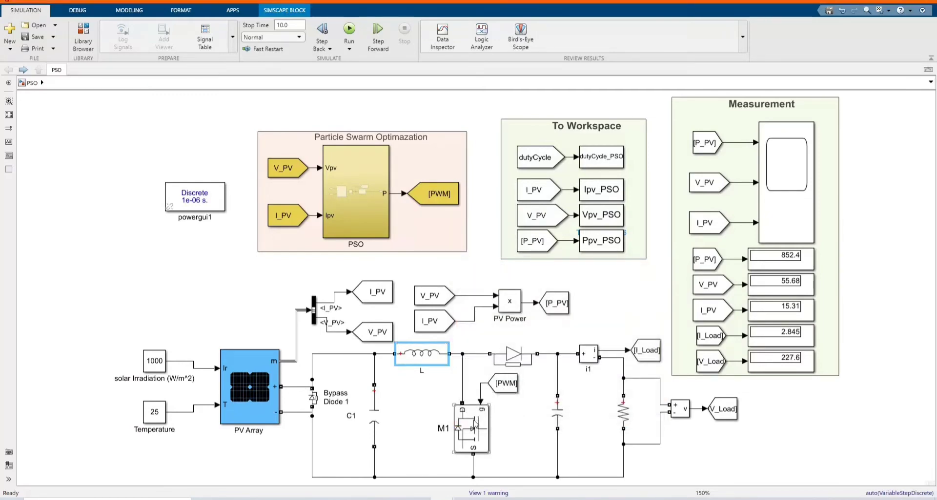
Step: Review the block parameters of MOSFET M1 and of the converter's series diode
click(476, 424)
double_click(476, 424)
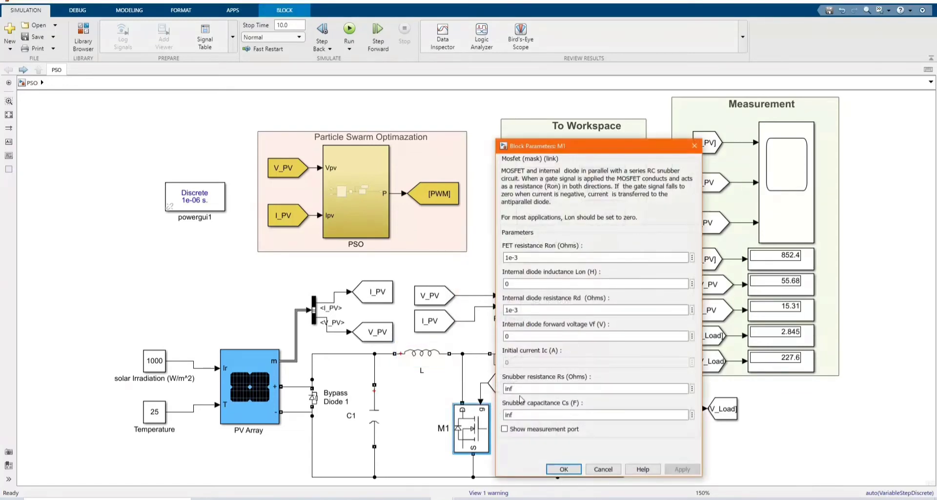
click(563, 470)
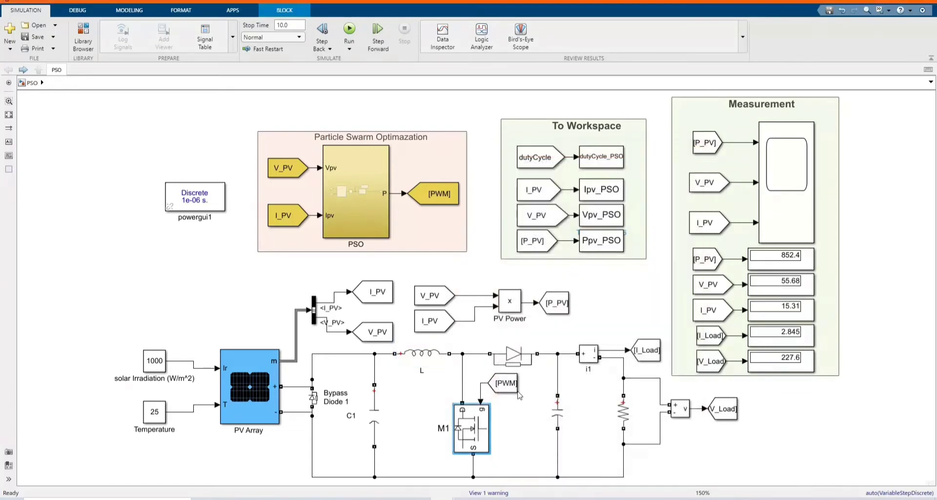
click(507, 363)
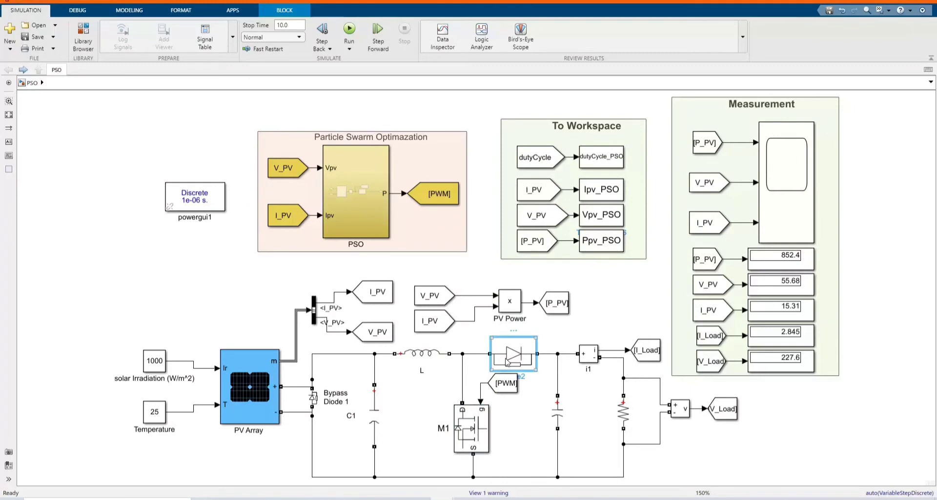
double_click(507, 363)
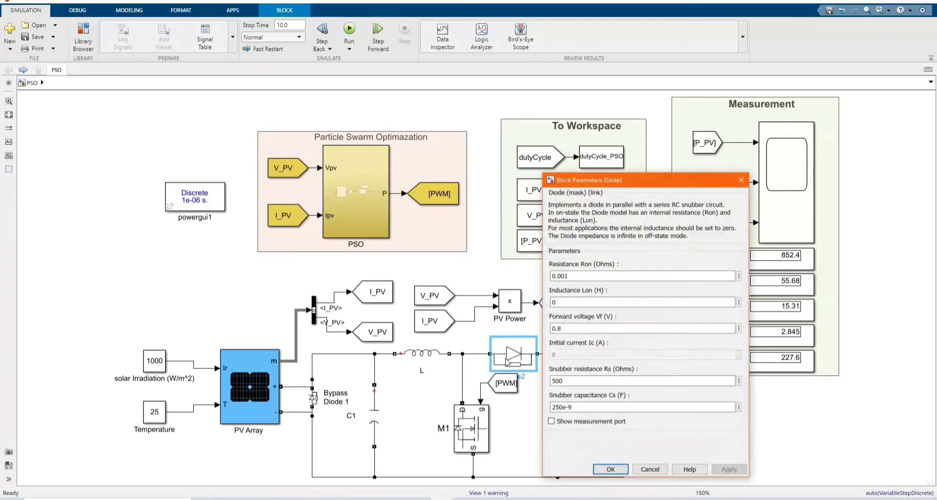
click(600, 470)
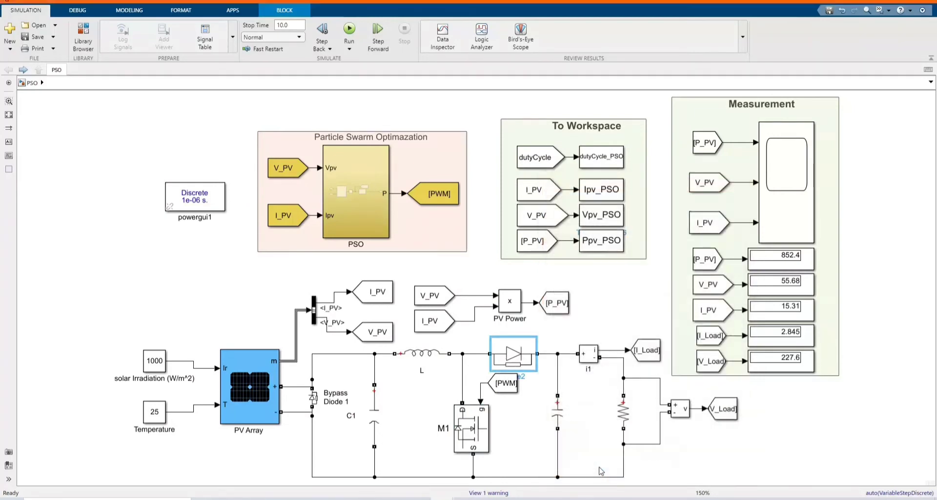
Step: Review the block parameters of the converter's output capacitor and of the load resistor
click(562, 414)
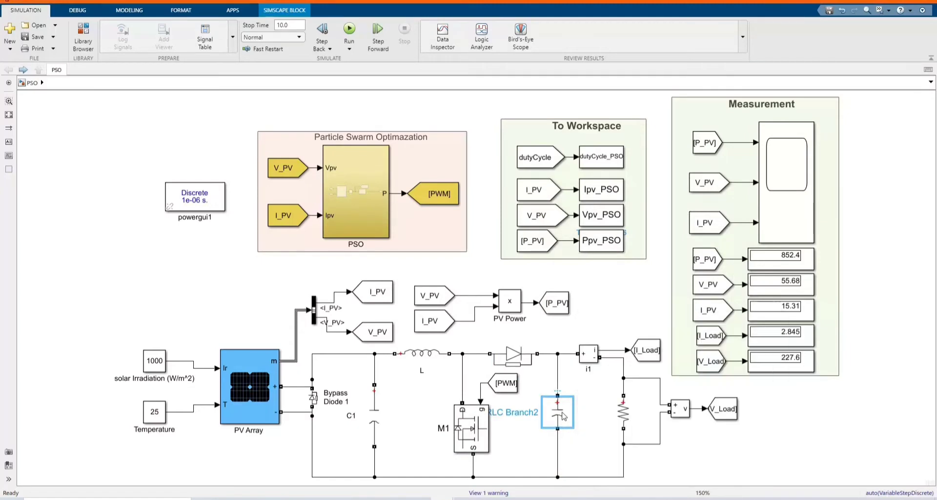
double_click(562, 414)
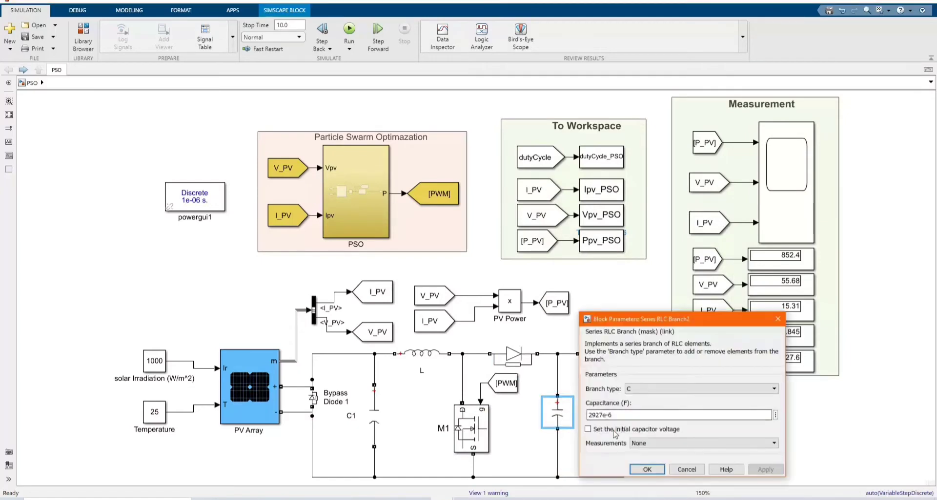
click(645, 469)
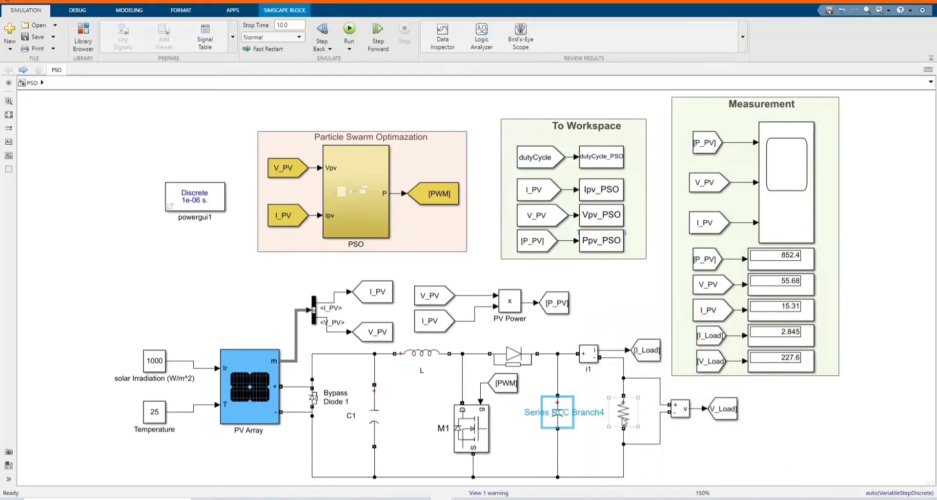
double_click(624, 413)
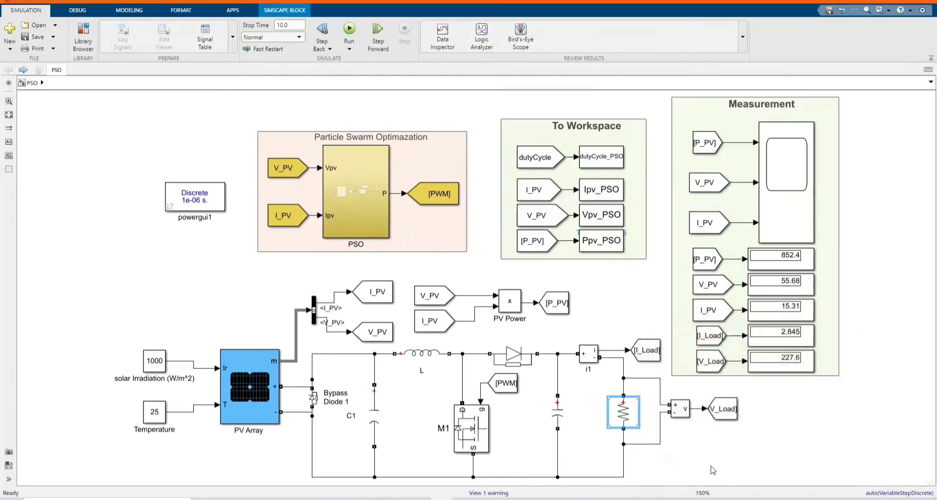
click(713, 469)
Step: Check which PV Array measurement signals the Bus Selector outputs, and close its parameters
click(262, 379)
click(314, 316)
double_click(314, 312)
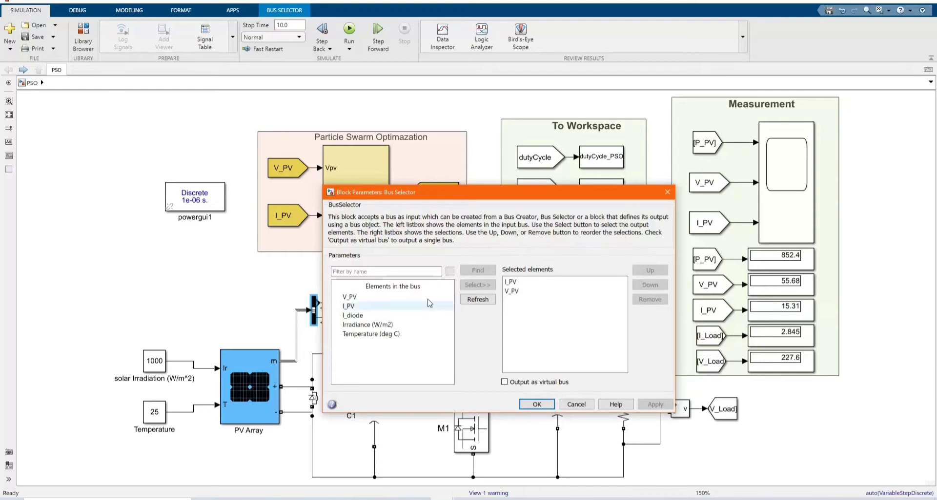
click(537, 406)
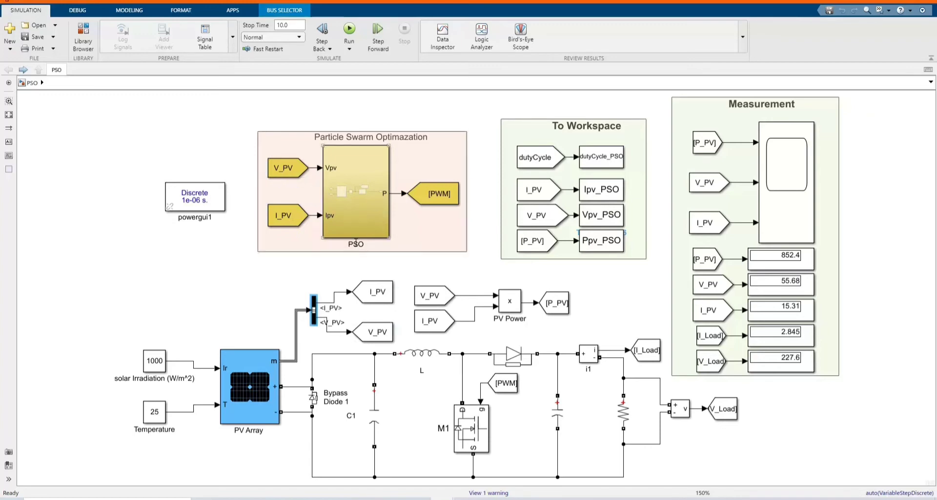
Step: Open the PSO subsystem and bring up the code of its PSO MATLAB Function block
double_click(359, 215)
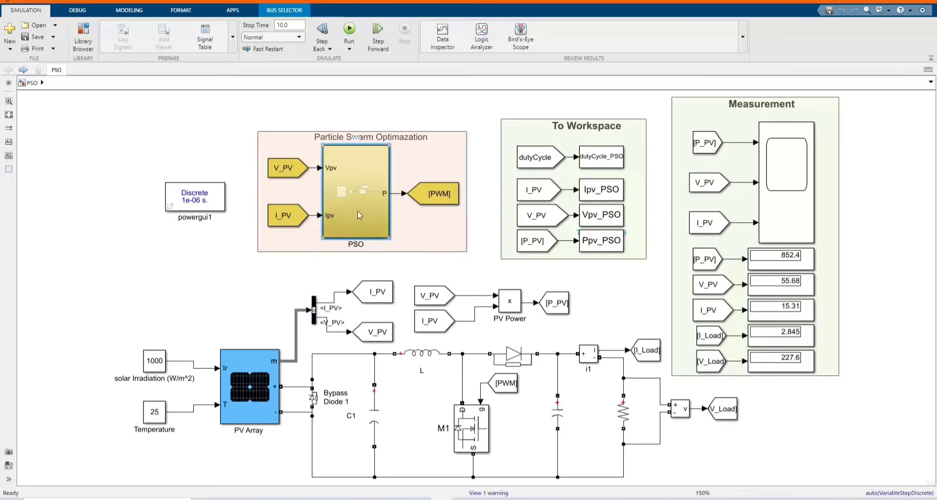
scroll(425, 321, up, 3)
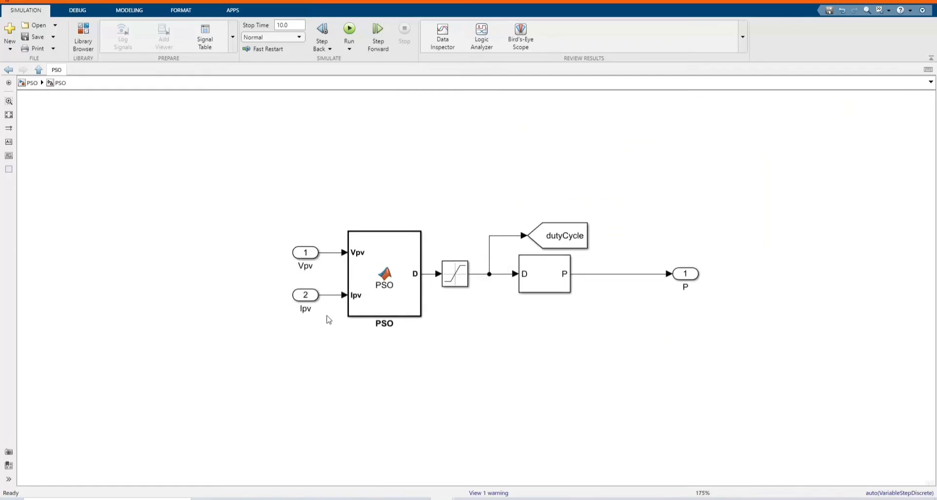
scroll(382, 268, up, 3)
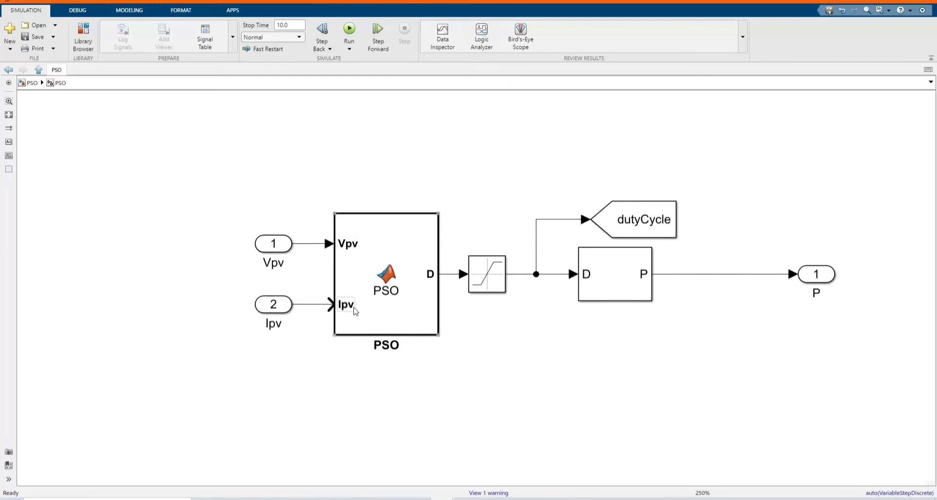
double_click(388, 263)
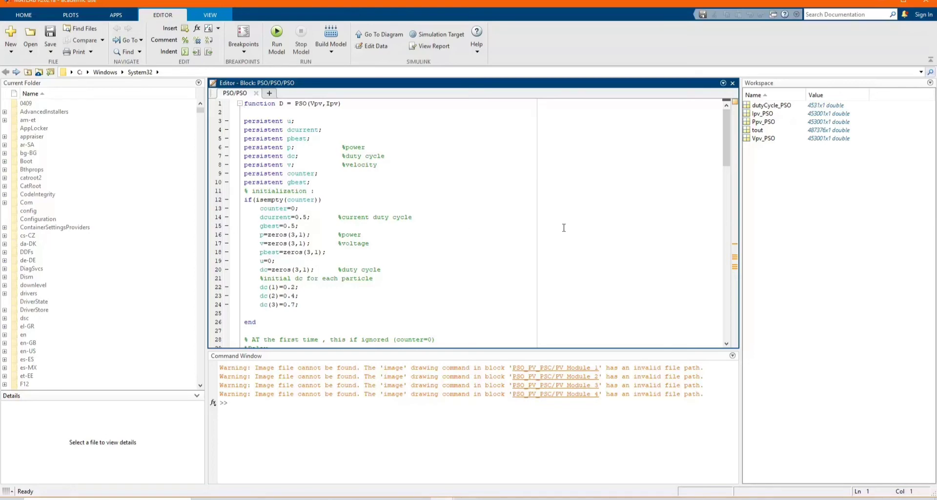
Step: Read the PSO function's variable initialization, delay counter and fitness comparison that updates each particle's pbest
scroll(564, 228, down, 2)
scroll(563, 228, down, 4)
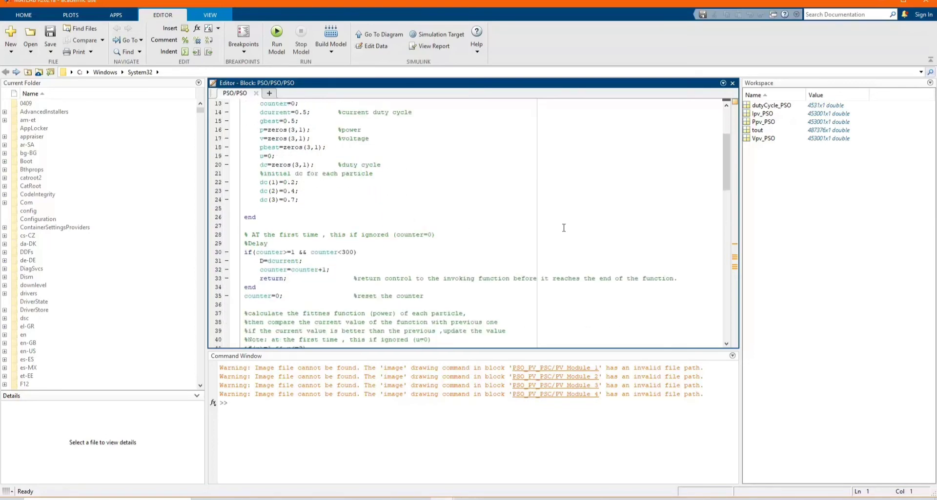
scroll(562, 228, down, 1)
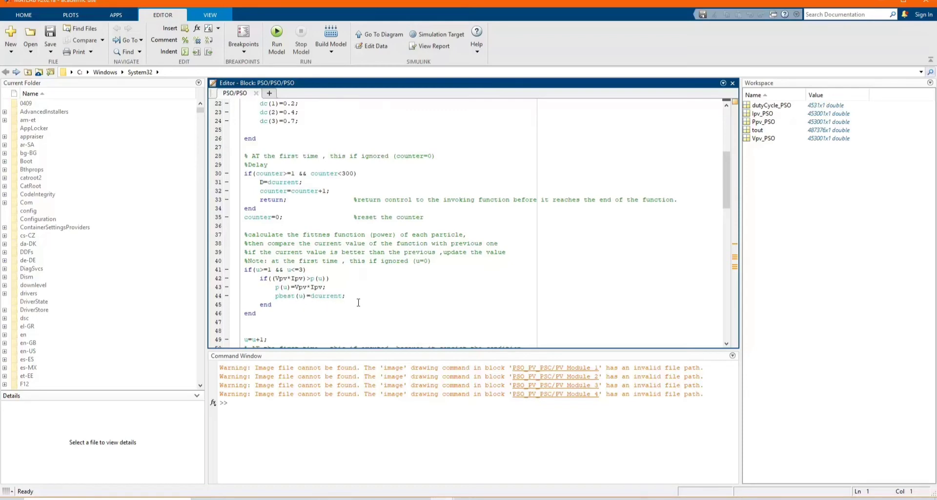
scroll(358, 303, down, 2)
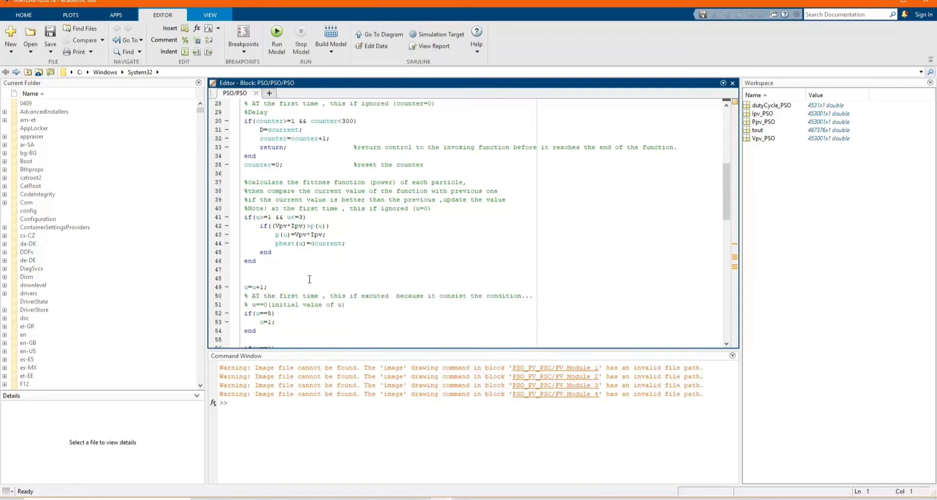
scroll(332, 288, down, 2)
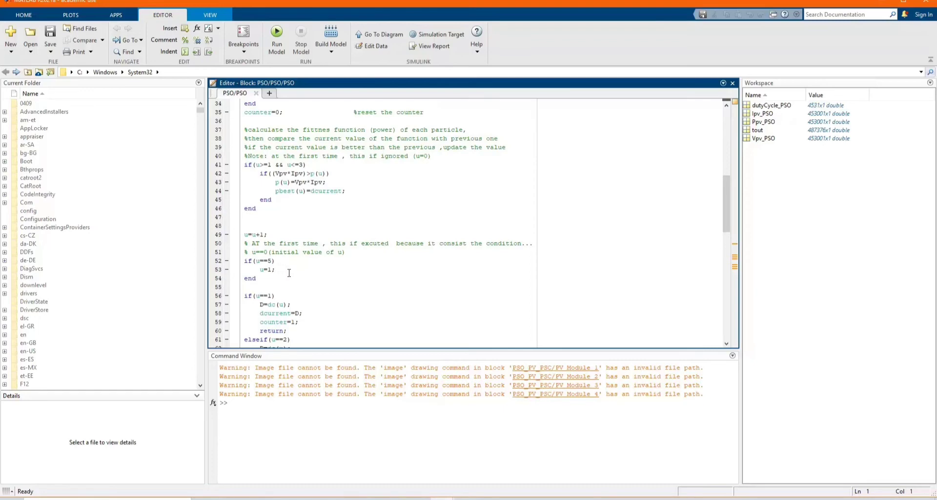
Step: Examine the branches for u equal to 1 through 4, including the gbest selection and the velocity and duty cycle updates
scroll(289, 273, down, 1)
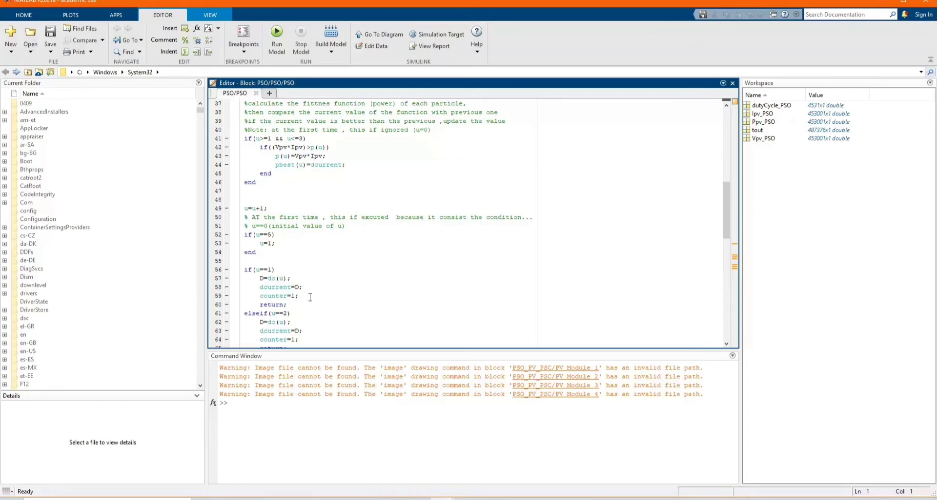
scroll(301, 298, down, 1)
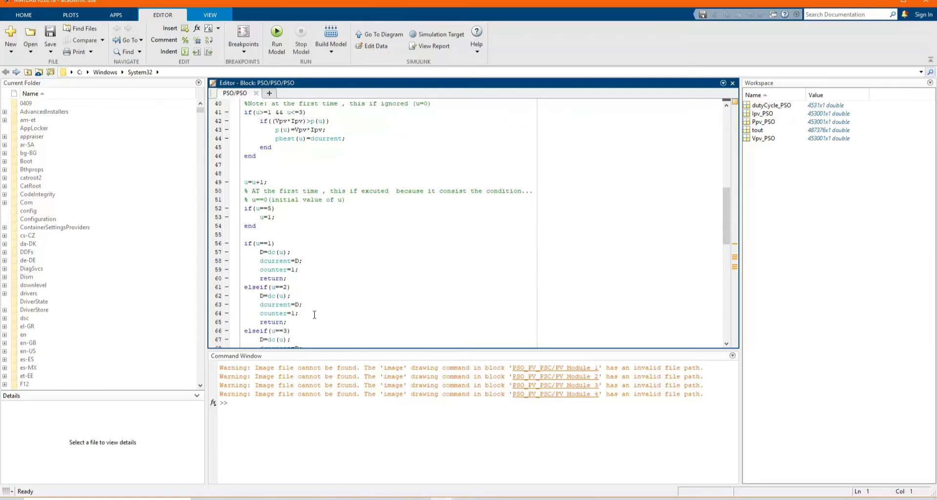
scroll(327, 320, down, 1)
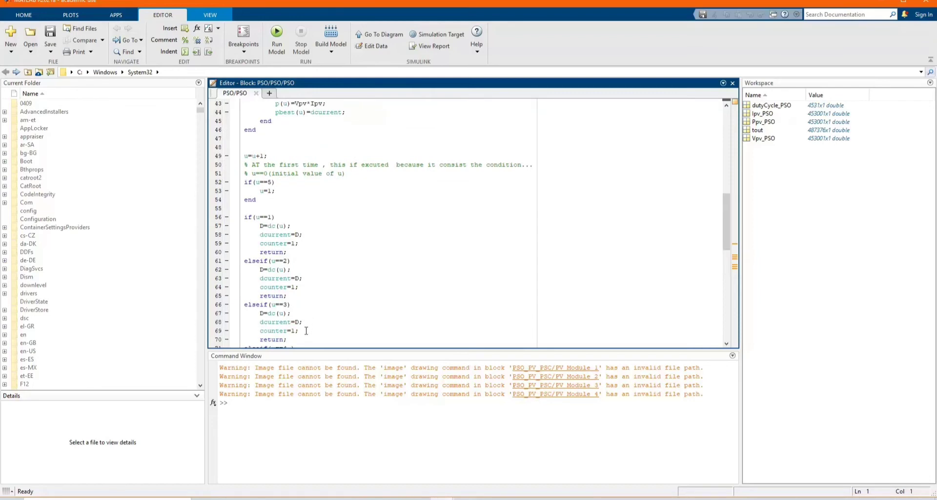
scroll(306, 331, down, 3)
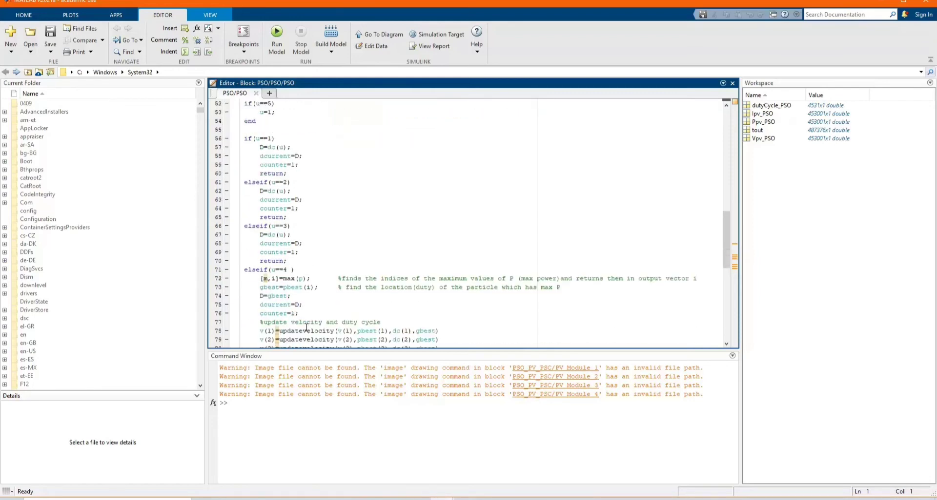
scroll(306, 327, down, 1)
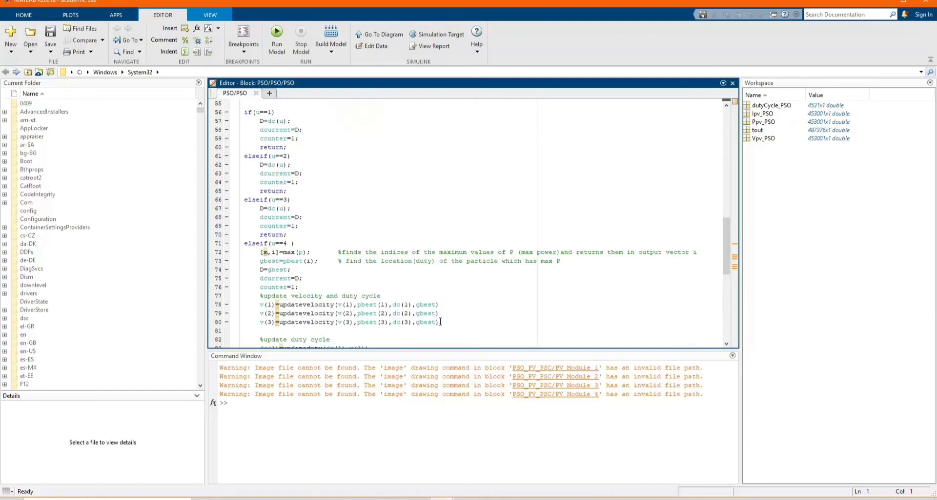
scroll(440, 322, down, 3)
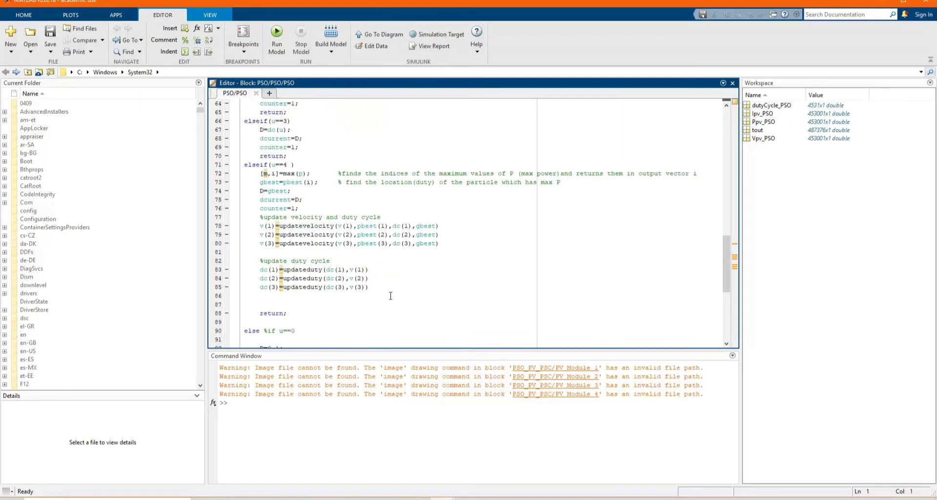
Step: Examine the final else branch and the updatevelocity and updateduty helper functions, including the PSO learning coefficients
scroll(390, 296, down, 3)
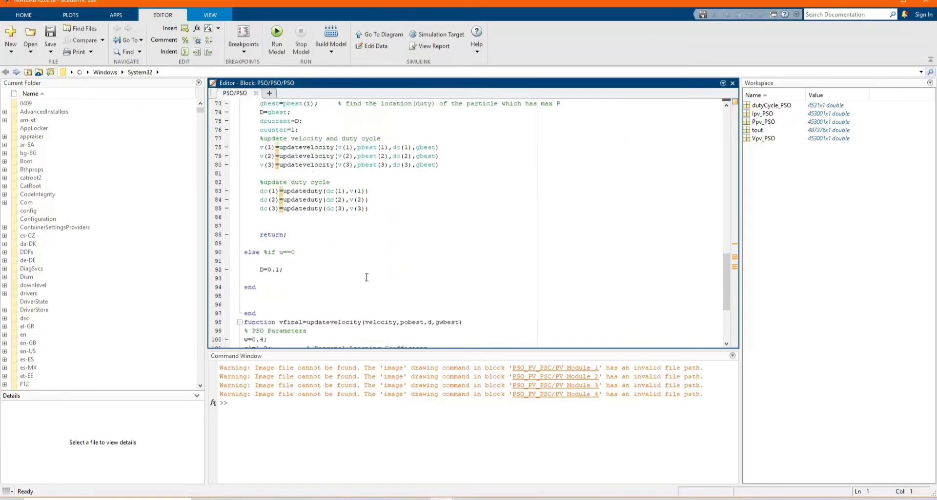
scroll(334, 281, down, 2)
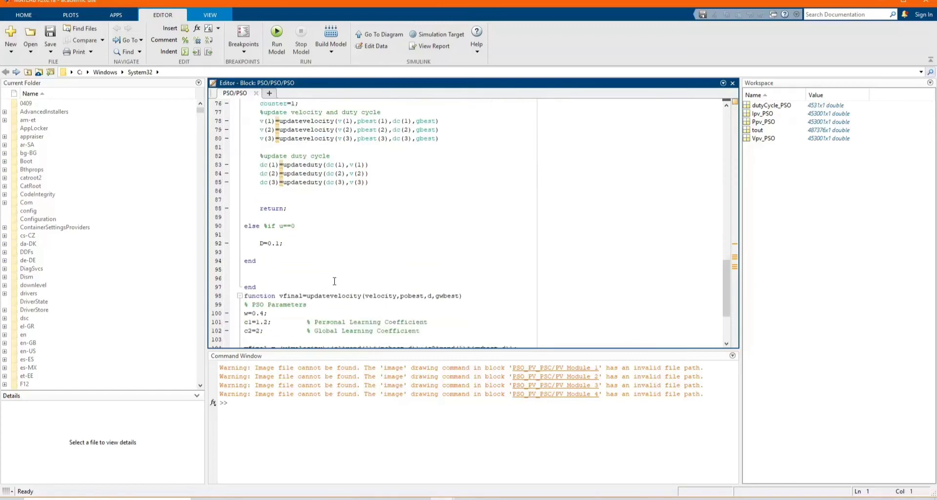
scroll(335, 281, down, 1)
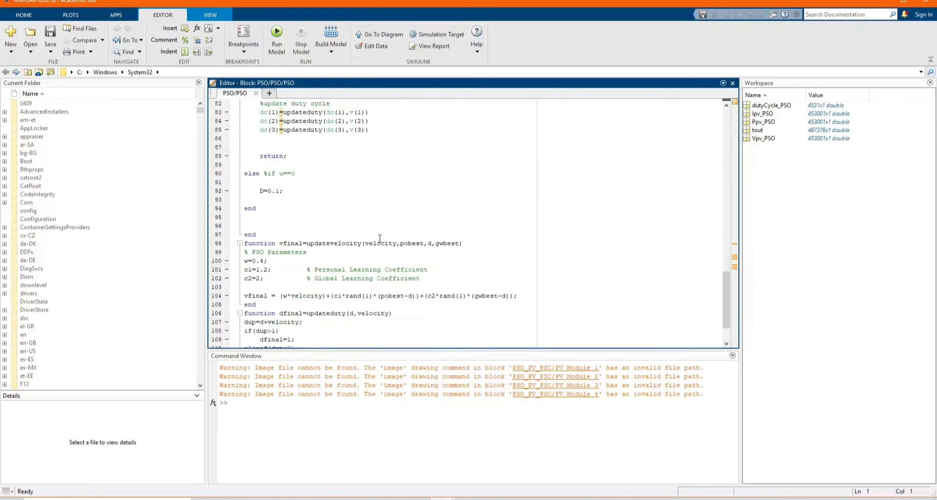
scroll(471, 247, down, 1)
scroll(519, 241, down, 1)
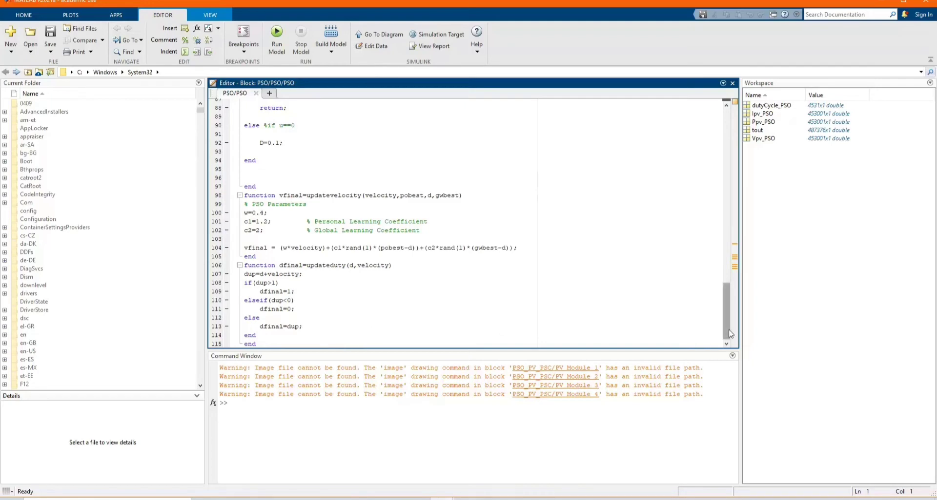
Step: Look through the whole PSO code again from its first line, and close the code editor to return to the subsystem diagram
drag(730, 334, 727, 161)
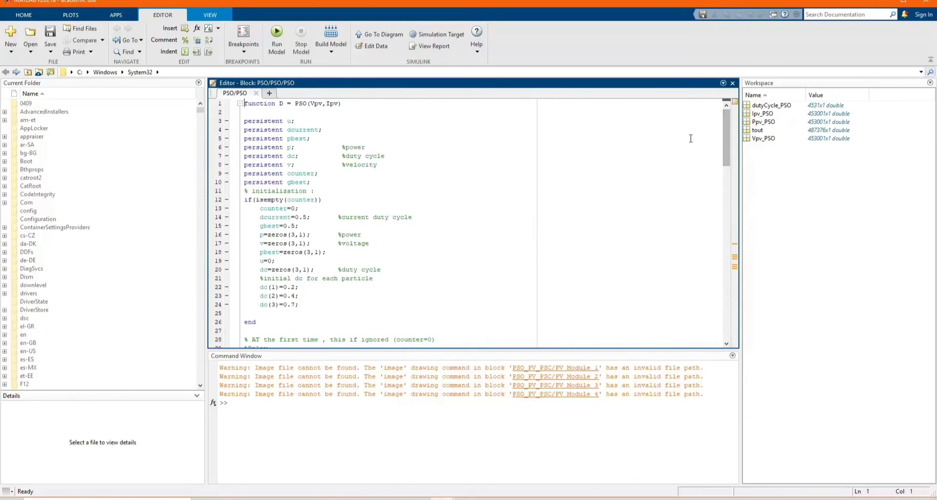
scroll(683, 164, down, 5)
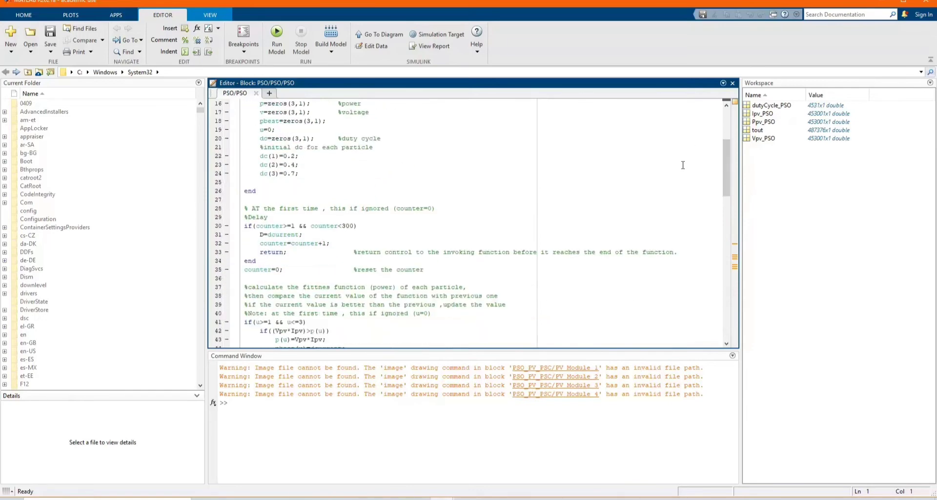
scroll(683, 164, down, 4)
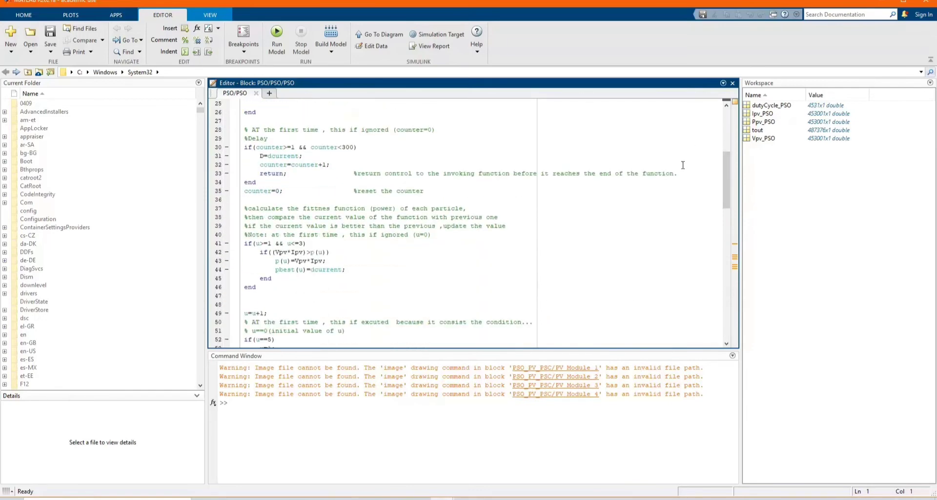
scroll(682, 165, down, 8)
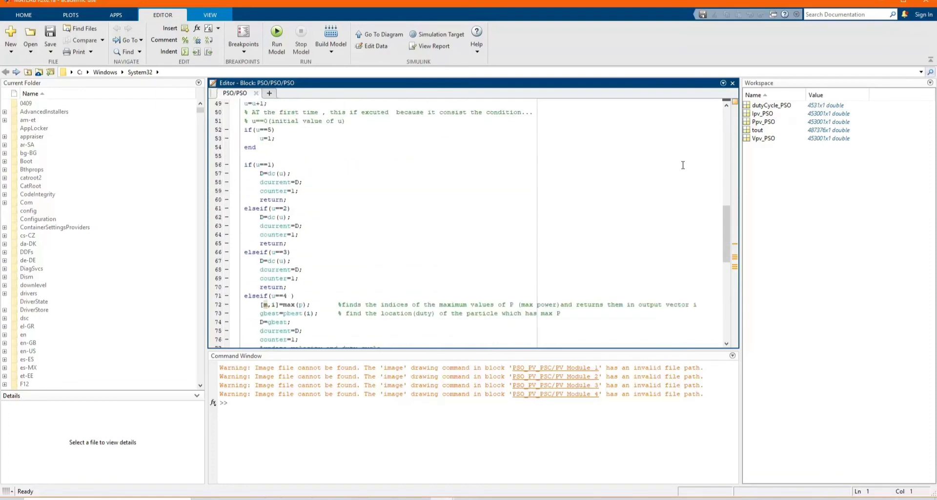
scroll(682, 165, down, 10)
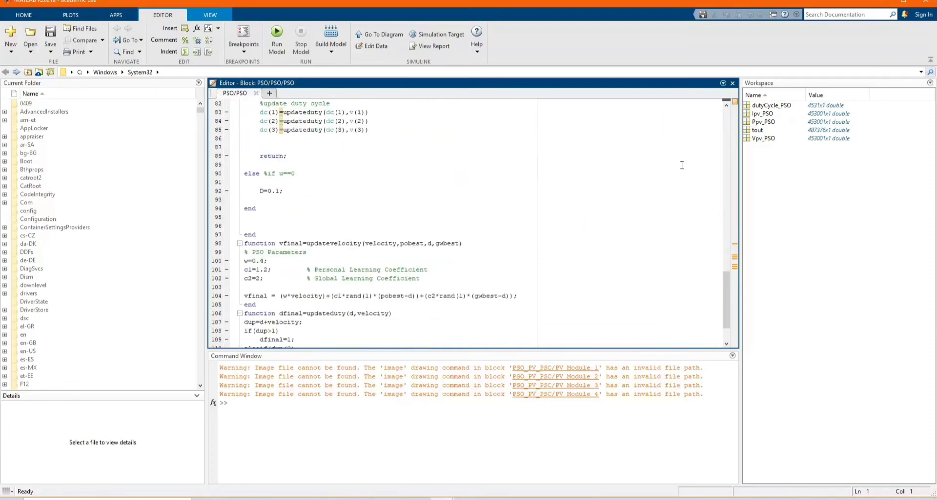
scroll(681, 165, down, 2)
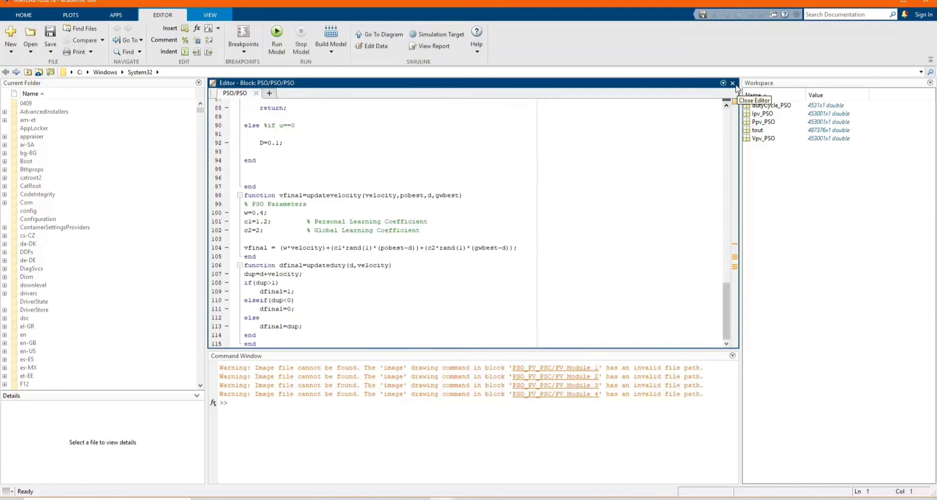
click(732, 83)
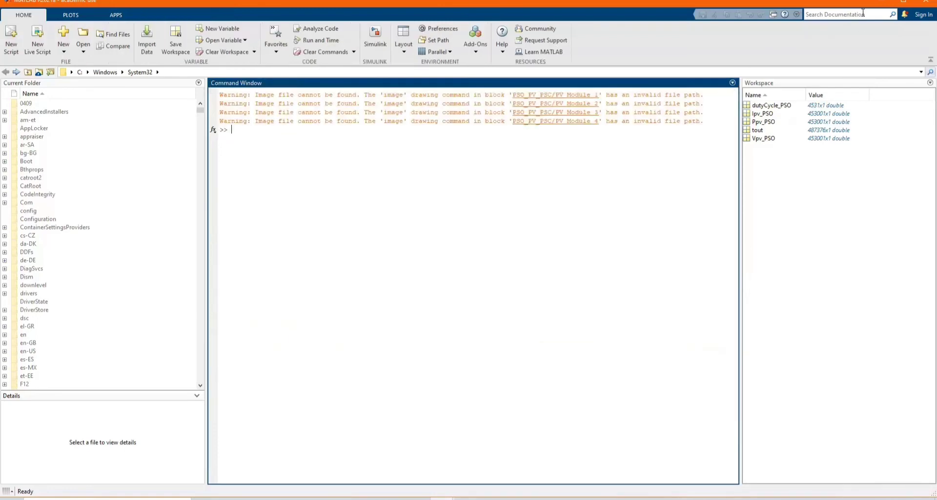
click(880, 3)
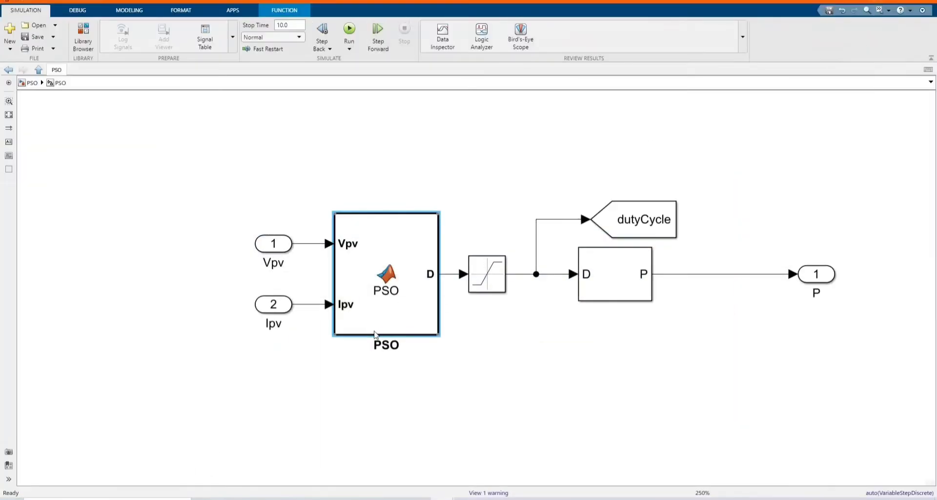
Step: Check the upper and lower limits of the Saturation block after the PSO function, and close its parameters
double_click(479, 283)
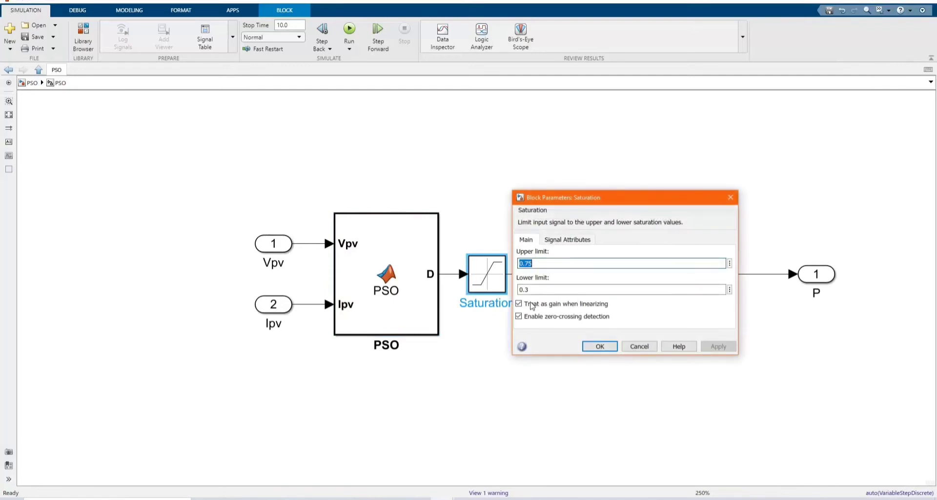
click(599, 347)
click(548, 356)
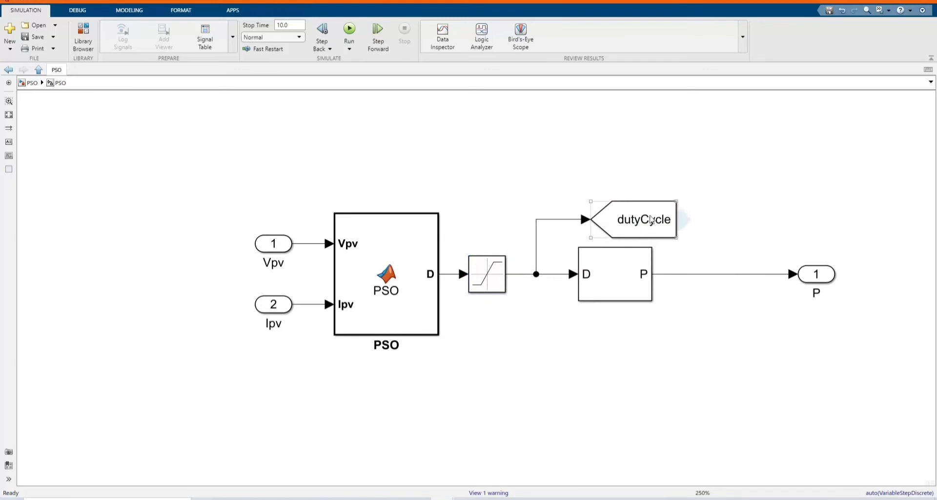
Step: Check the switching frequency and sample time of the PWM Generator (DC-DC) block, and close its parameters
click(621, 270)
double_click(621, 269)
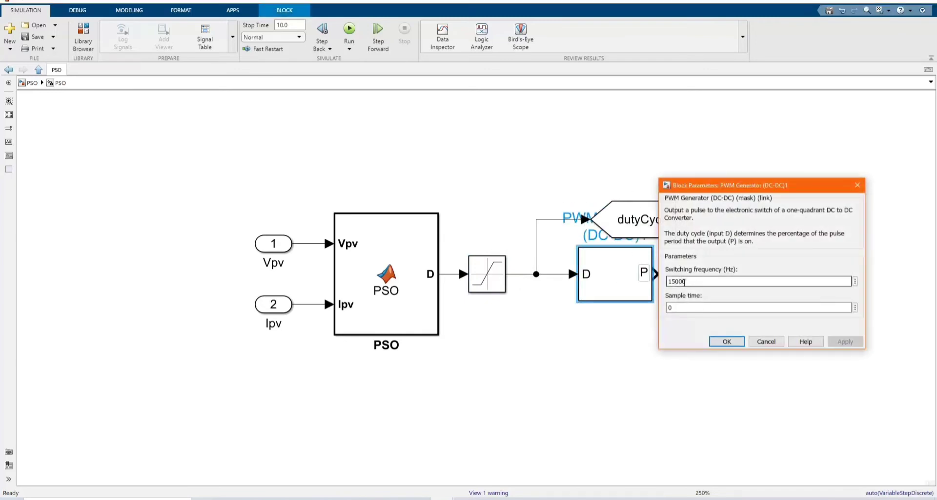
click(724, 342)
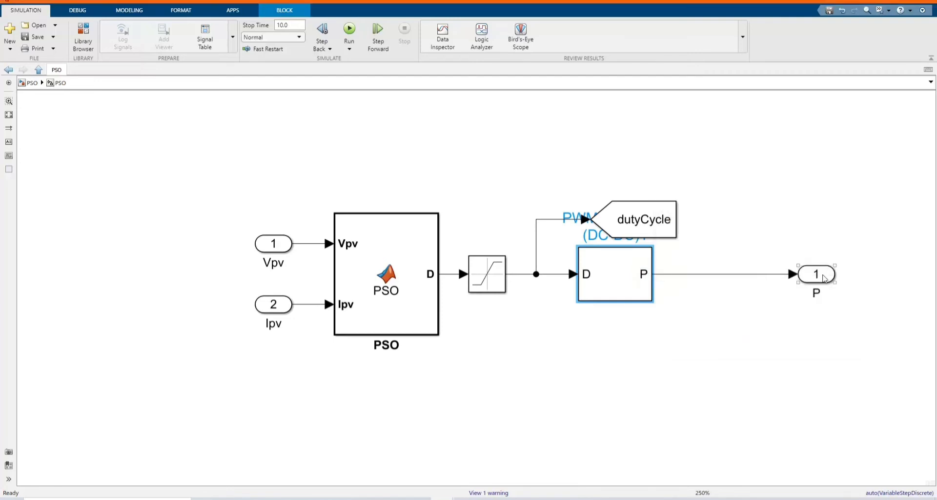
click(518, 349)
Step: Return to the top level of the PSO model and look over its To Workspace and Measurement sections
scroll(517, 348, down, 2)
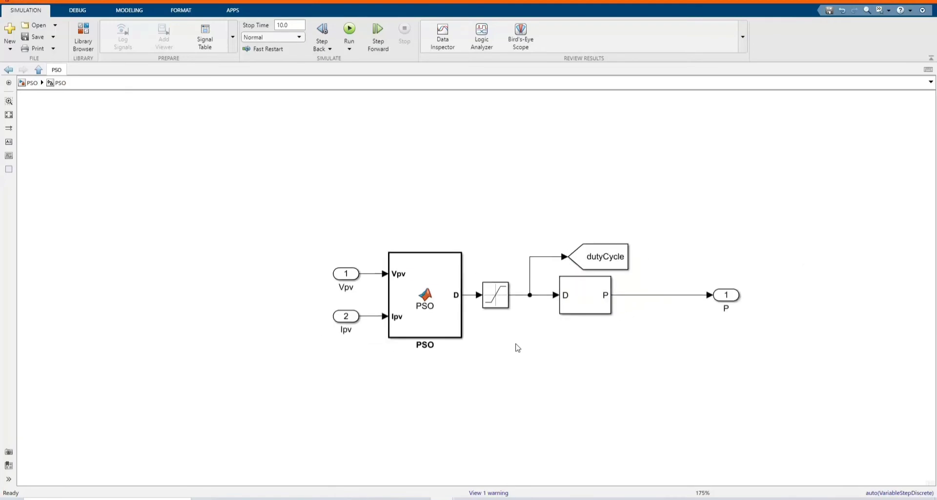
click(8, 69)
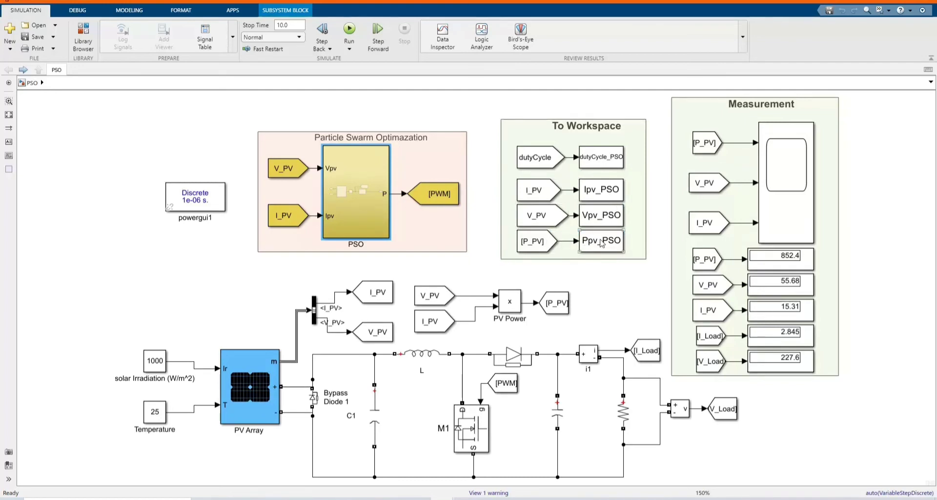
scroll(515, 253, down, 2)
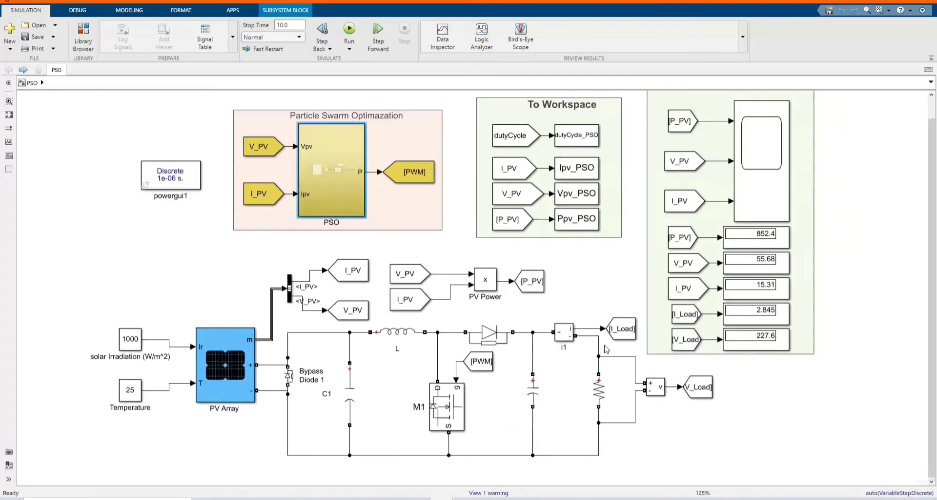
scroll(780, 255, up, 1)
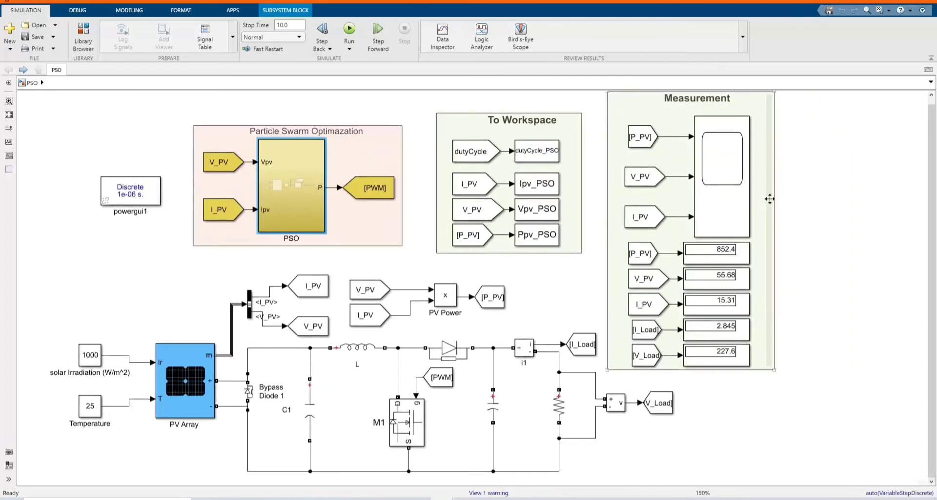
scroll(825, 178, down, 1)
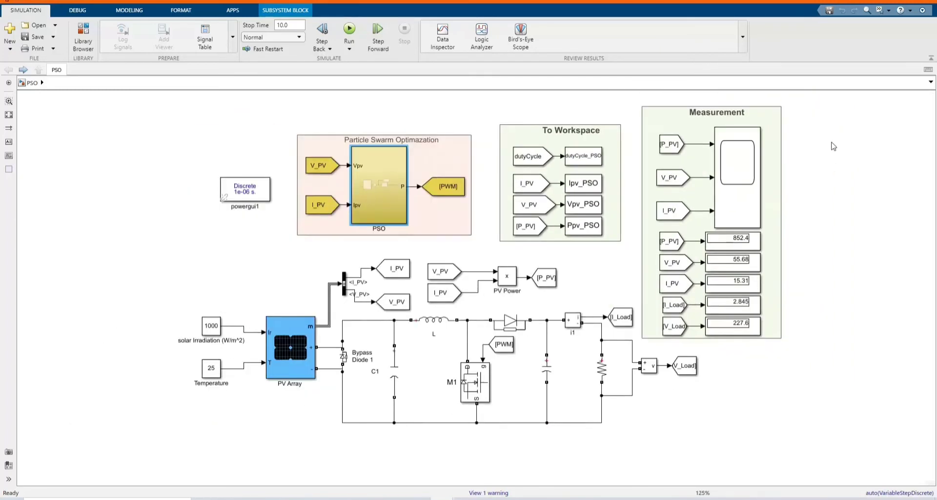
Step: Examine the PV and load signals in the Measurement section and the load current and voltage tags in the converter circuit
click(675, 151)
click(667, 216)
click(670, 265)
click(664, 308)
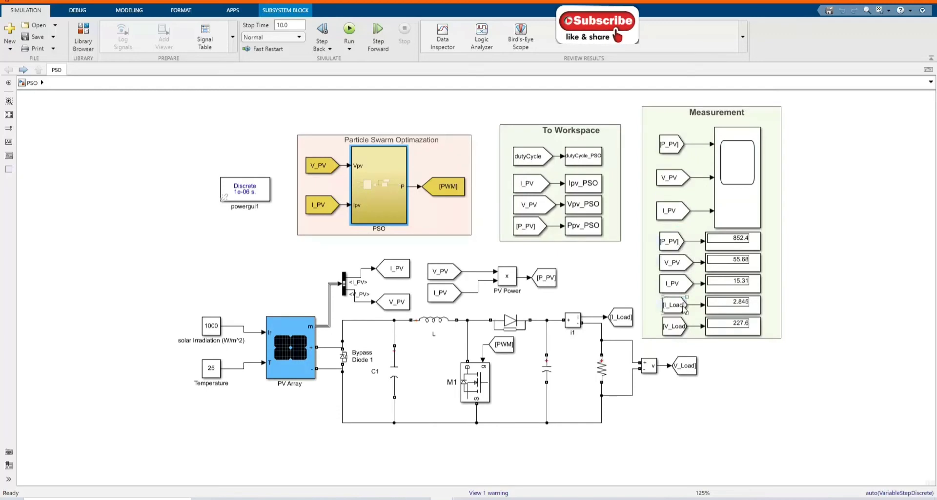
click(723, 334)
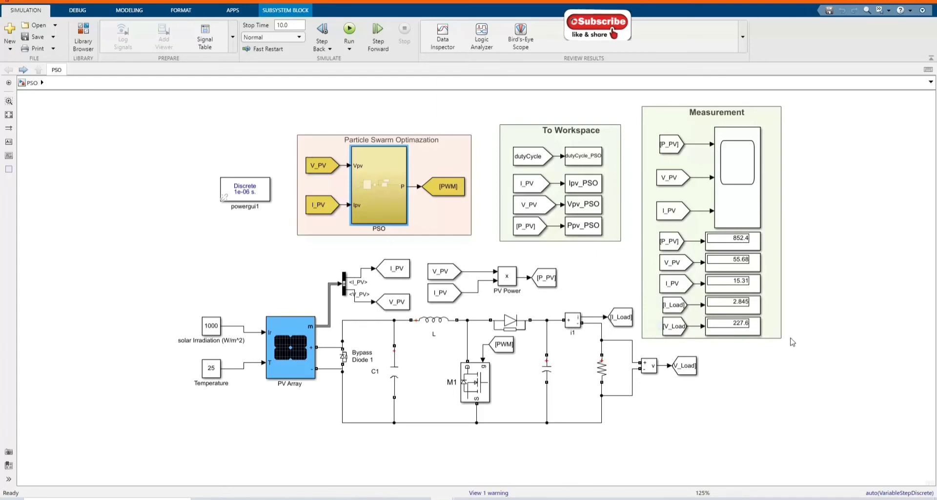
scroll(791, 337, down, 4)
scroll(781, 349, up, 1)
scroll(775, 356, up, 1)
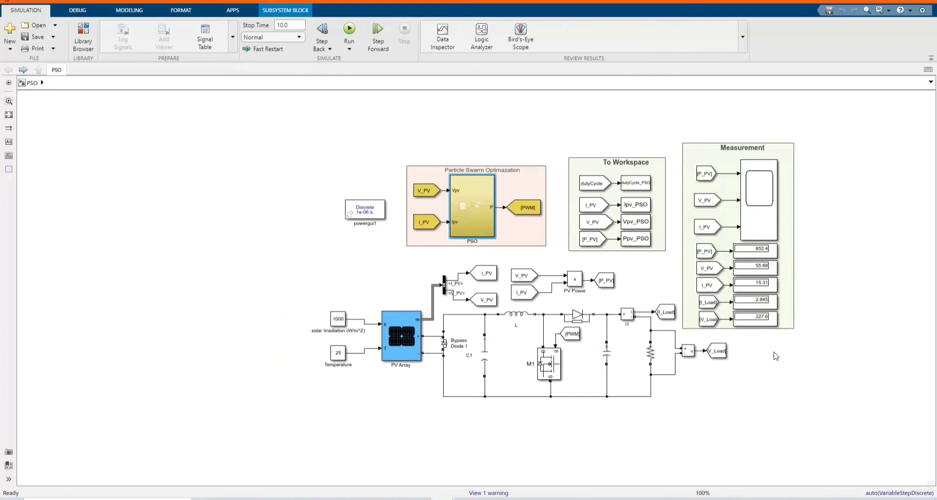
click(797, 330)
scroll(797, 330, up, 1)
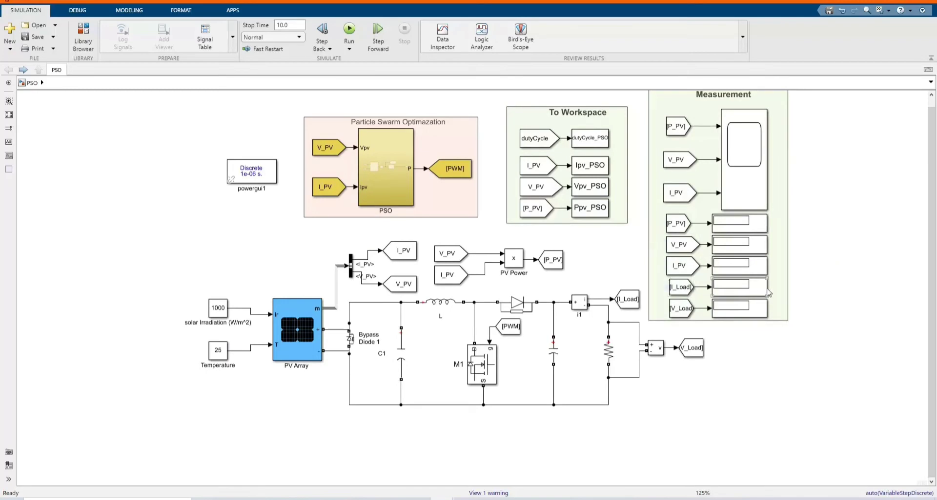
scroll(707, 291, down, 2)
scroll(693, 317, up, 2)
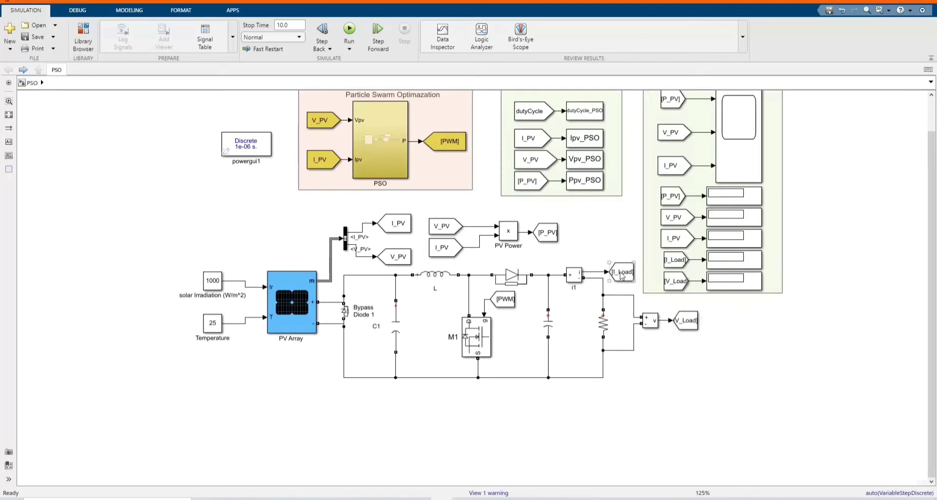
Step: Fit the whole model in view, check the simulation type and sample time of the powergui1 block, and close its parameters
click(9, 115)
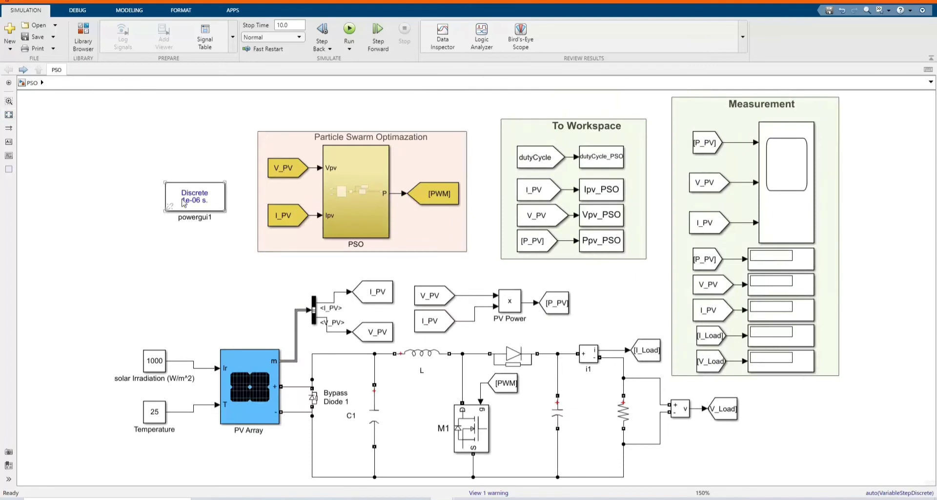
double_click(195, 191)
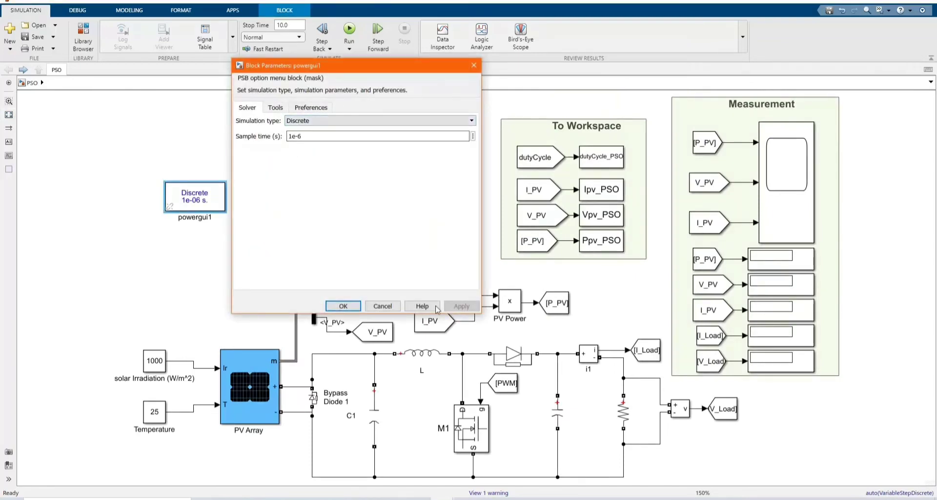
click(343, 306)
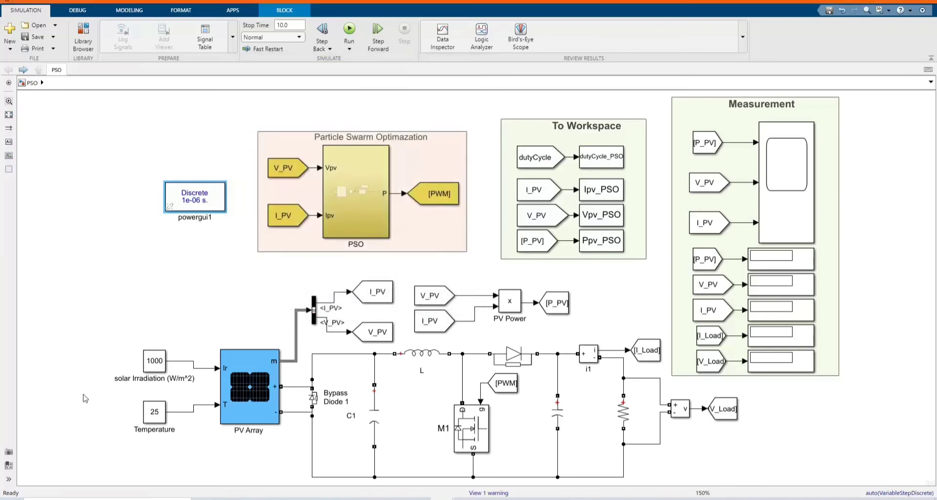
Step: Check the solar irradiation constant, and look over the Temperature input and the bypass diode at the PV array
click(152, 364)
double_click(152, 364)
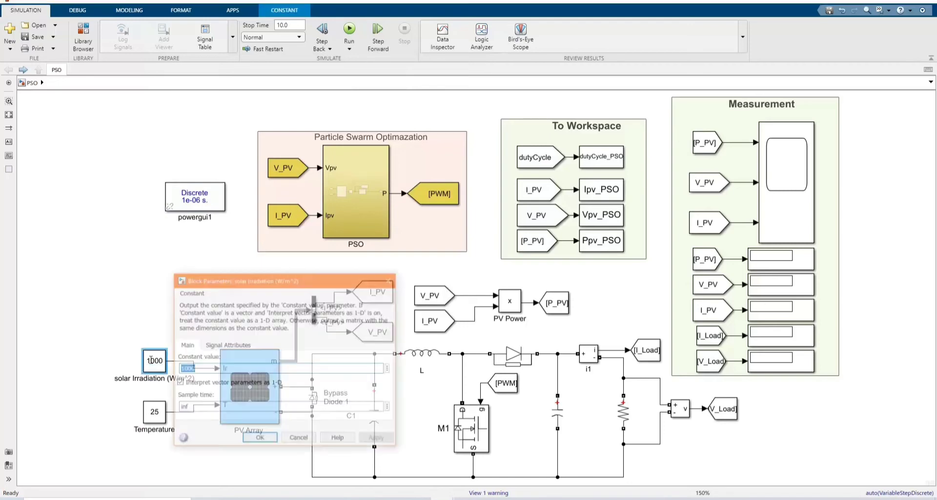
click(390, 282)
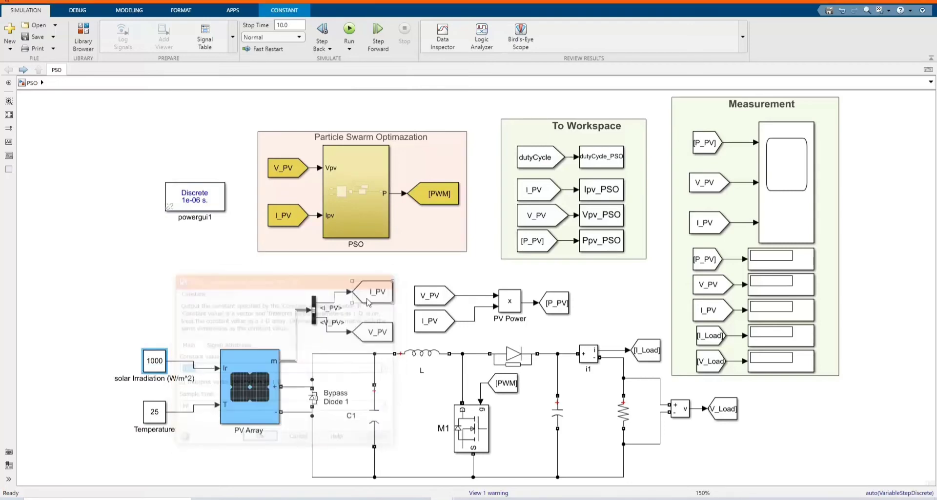
click(153, 411)
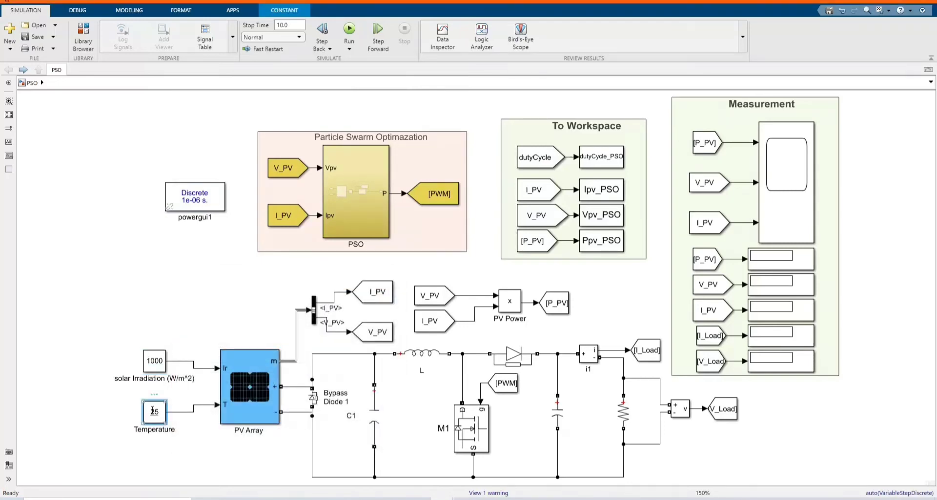
click(208, 454)
click(313, 405)
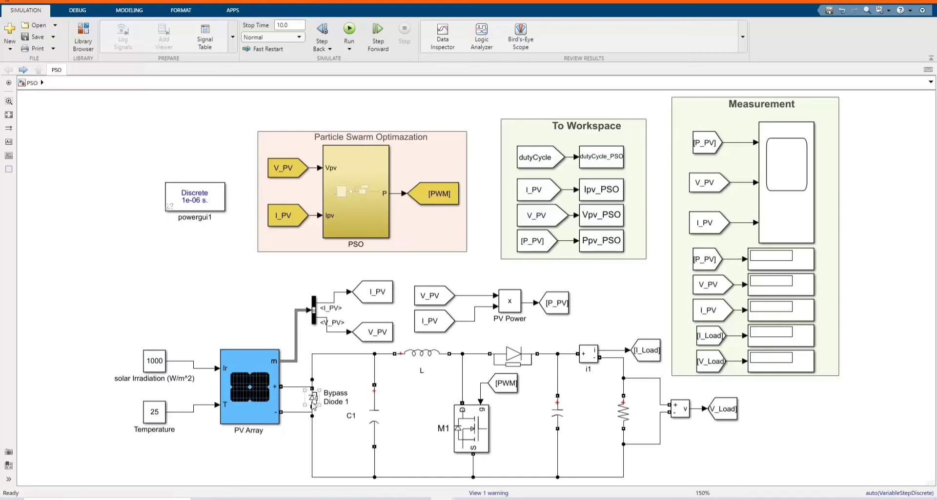
click(230, 424)
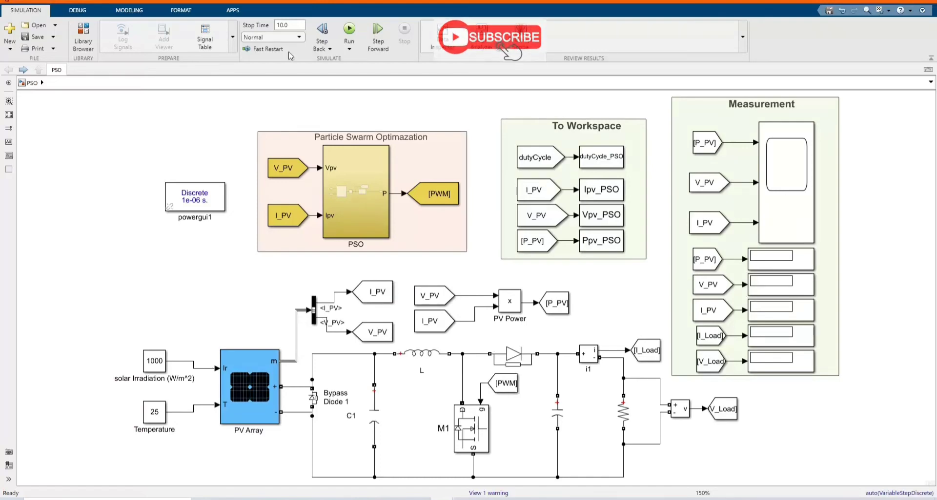
Step: Set the simulation stop time to 3 and run the model
double_click(281, 26)
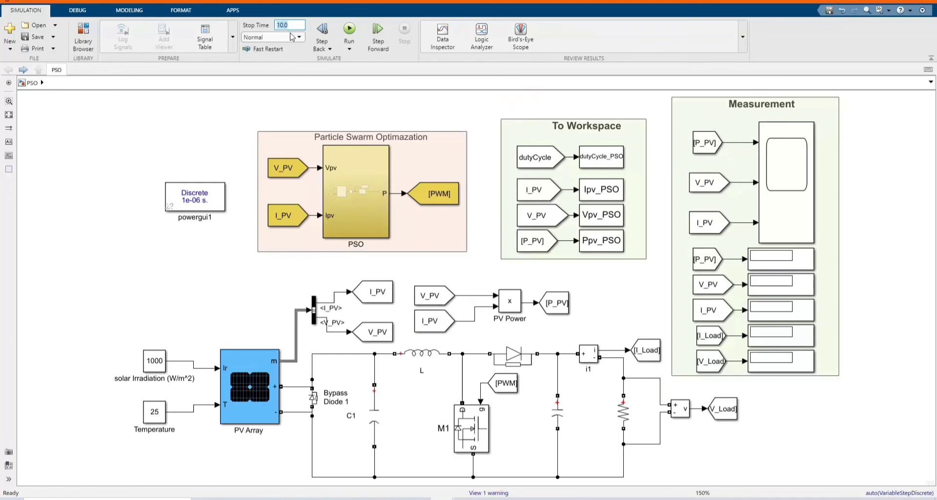
text(3)
key(Return)
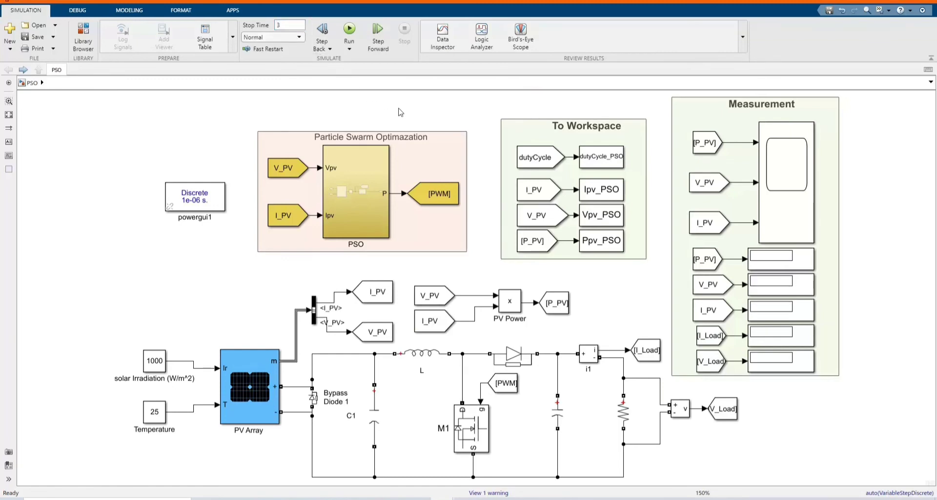
click(348, 44)
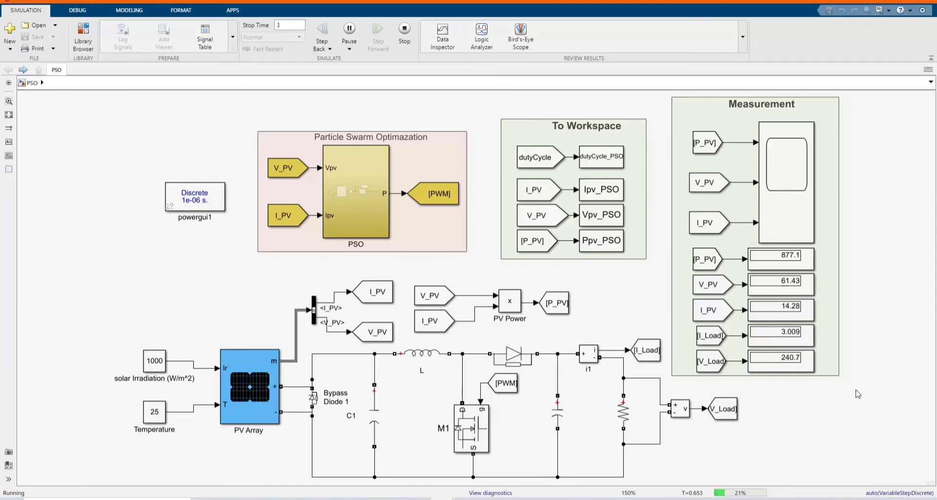
Step: Set the stop time to 2 while the simulation is running, and stop the run early
click(281, 26)
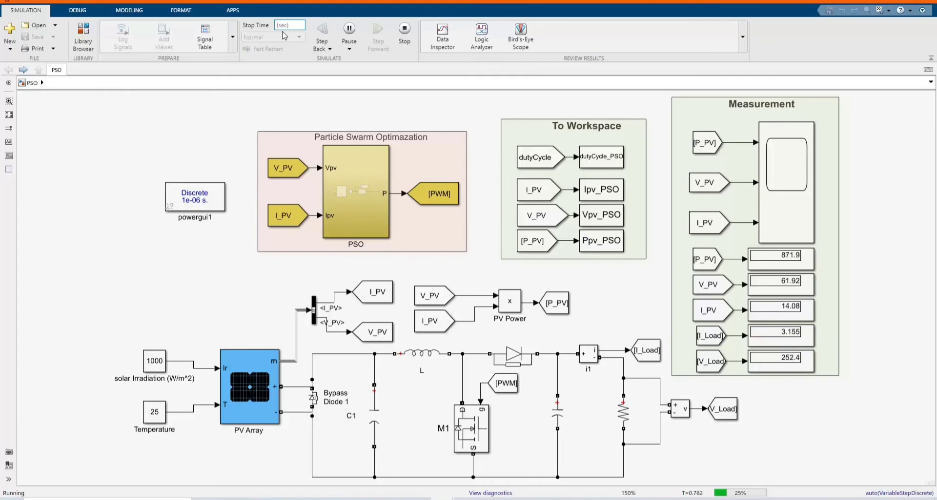
click(385, 109)
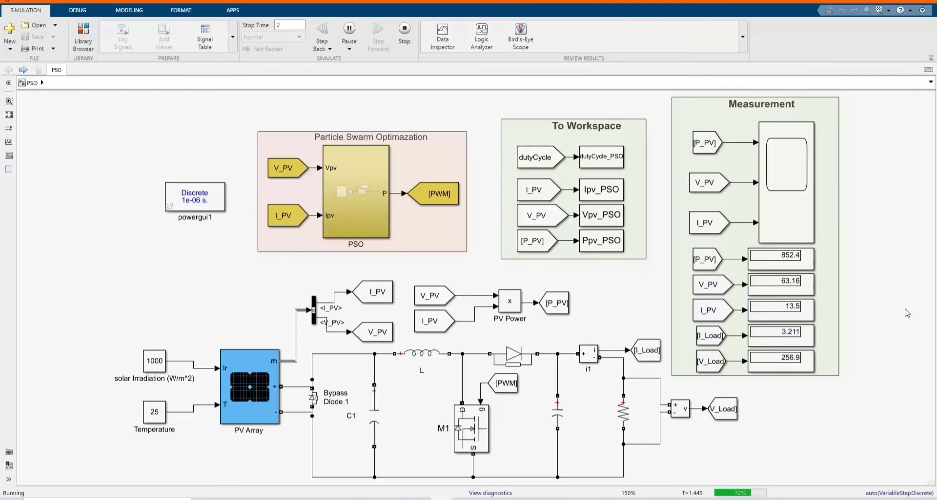
click(404, 30)
Step: Inspect the PV power, voltage and current curves in the Measurement scope with the axes scaled to the data, and close it
click(796, 211)
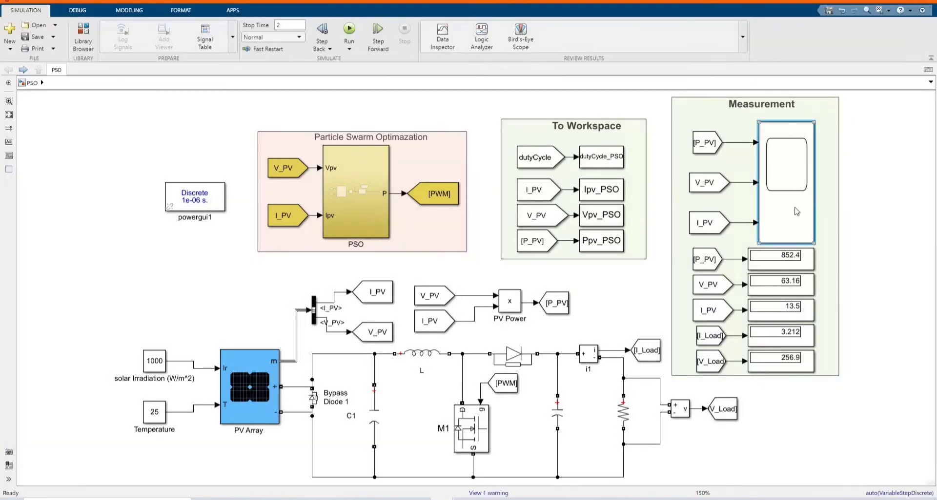
double_click(796, 211)
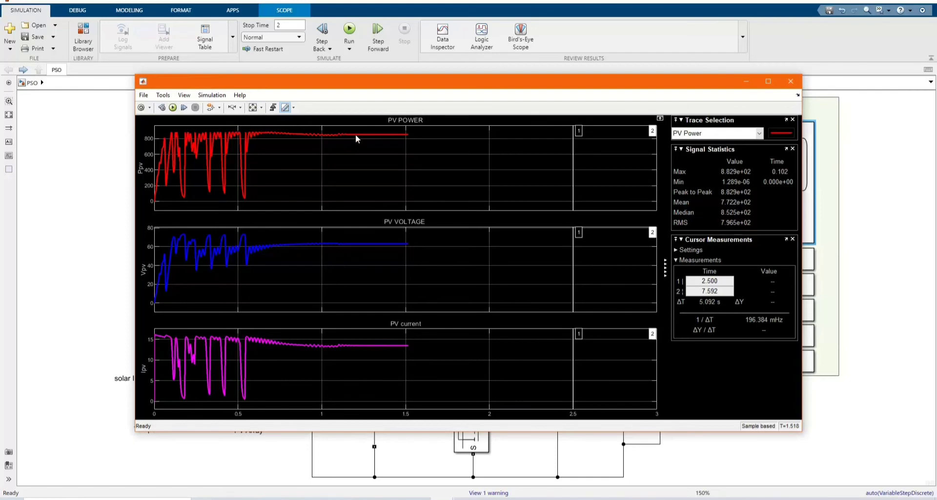
click(226, 157)
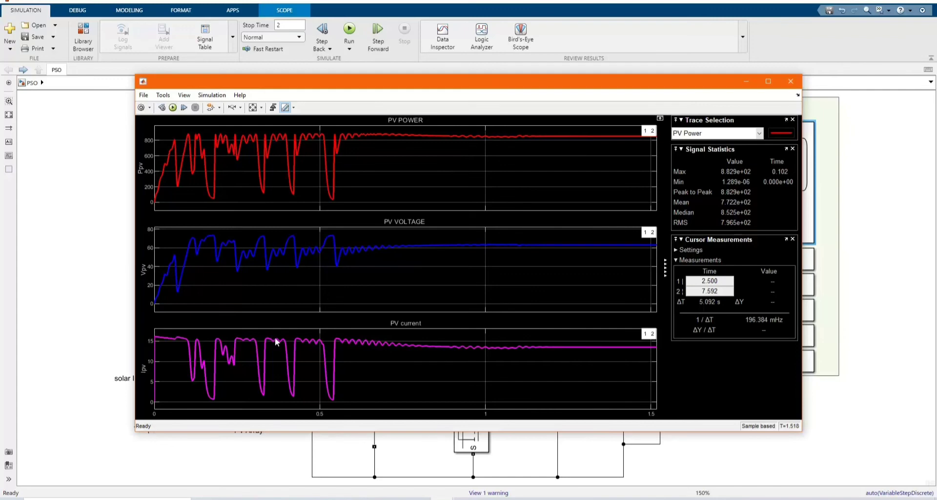
click(790, 81)
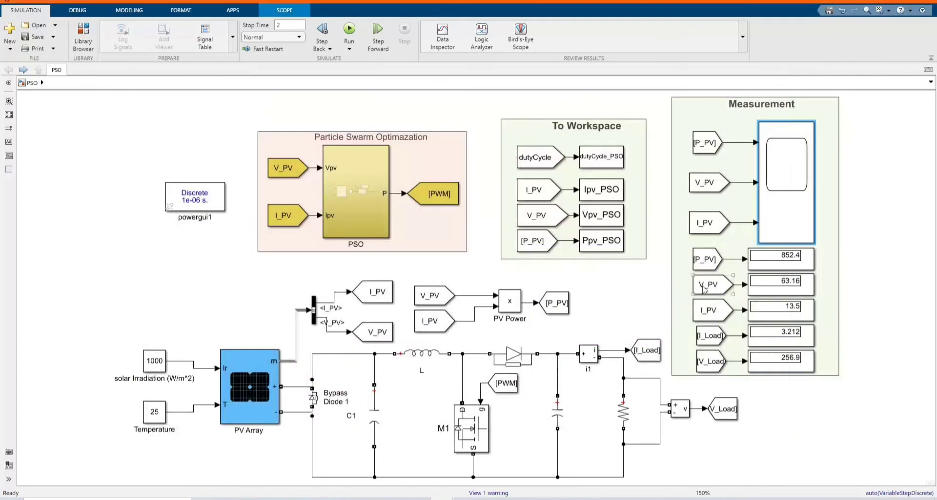
Step: Add a Scope block from the recently used library blocks below the V_Load tag and connect it to the load voltage measurement output
click(81, 36)
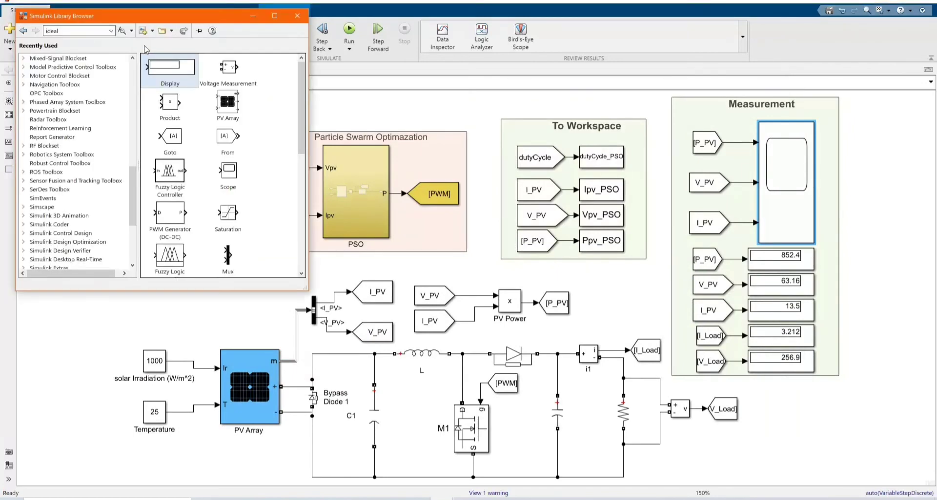
scroll(83, 243, down, 5)
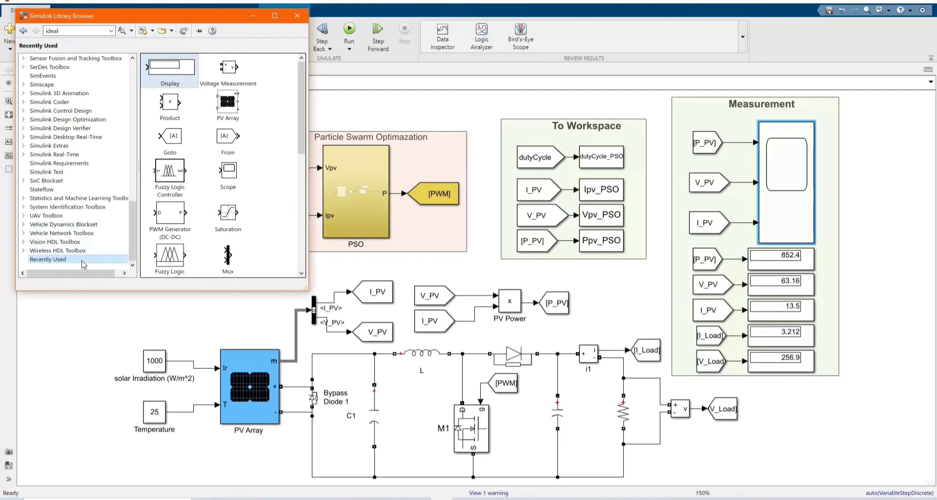
right_click(226, 182)
click(249, 184)
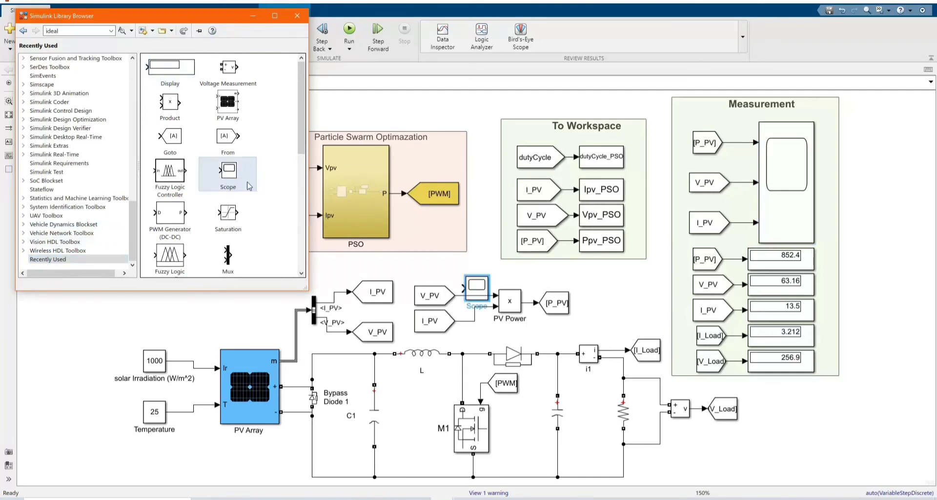
click(253, 16)
drag(490, 289, 692, 408)
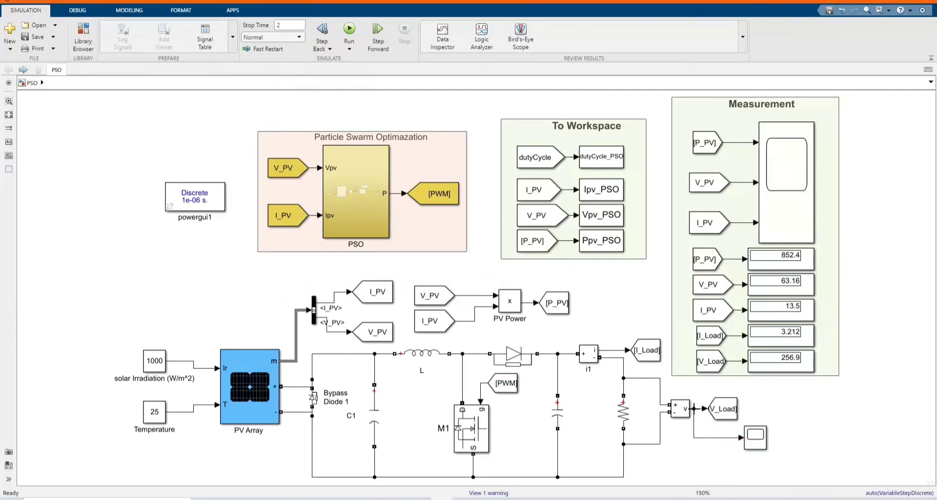
click(755, 438)
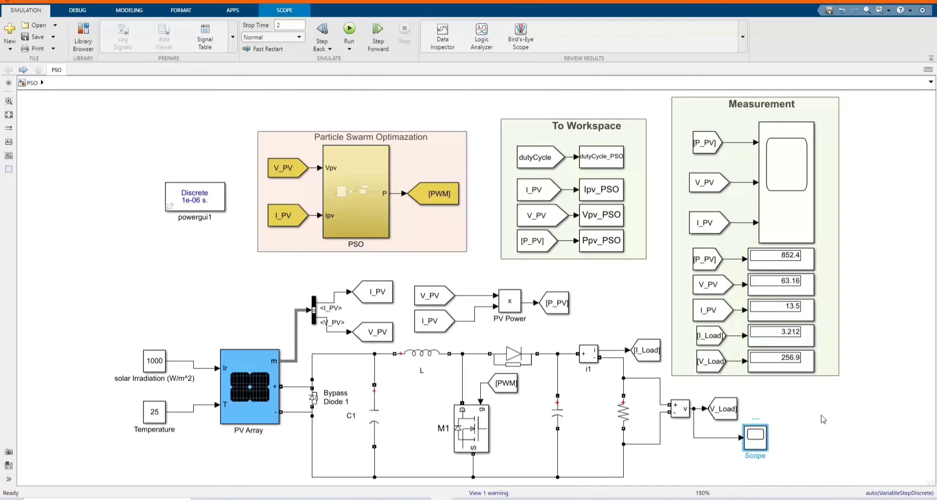
Step: Set the number of input ports of the new Scope to 2
scroll(756, 439, up, 1)
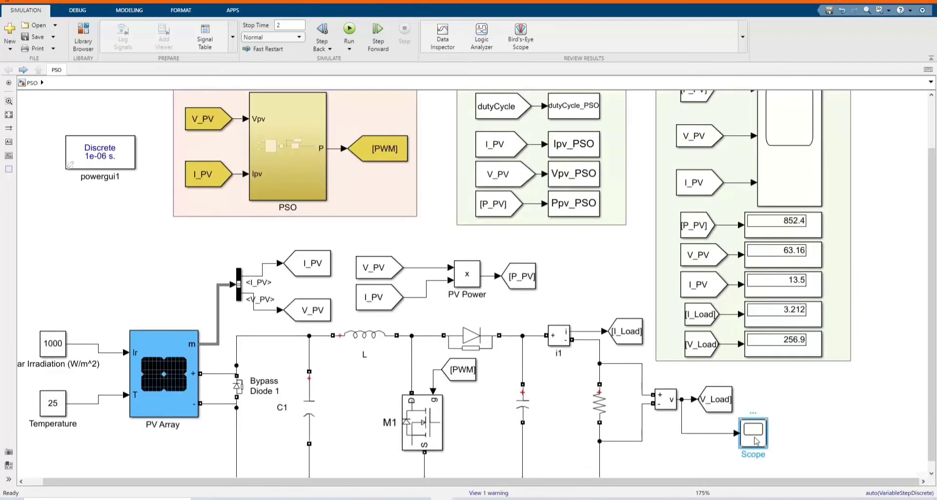
double_click(755, 434)
click(340, 133)
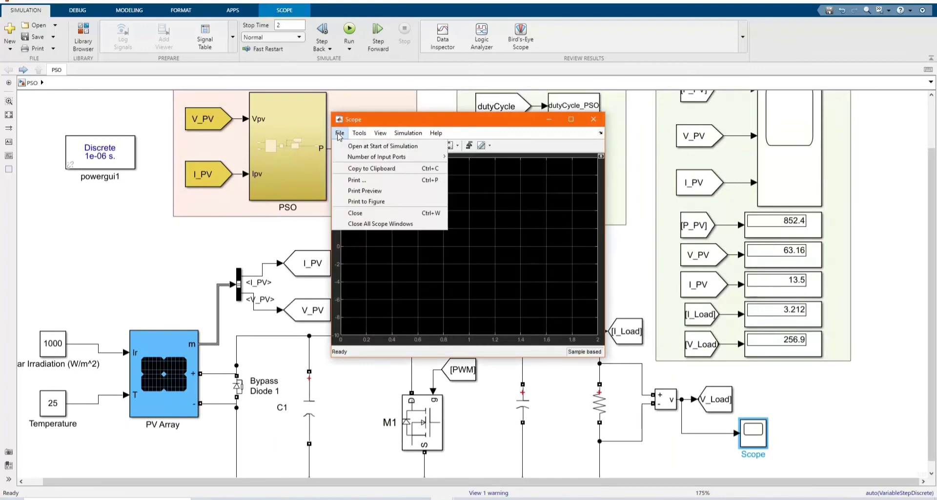
mouse_move(372, 160)
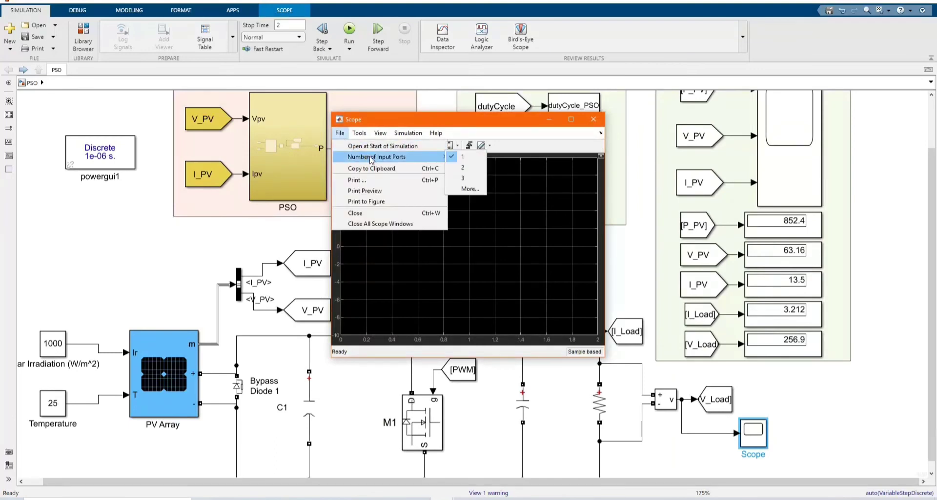
click(464, 168)
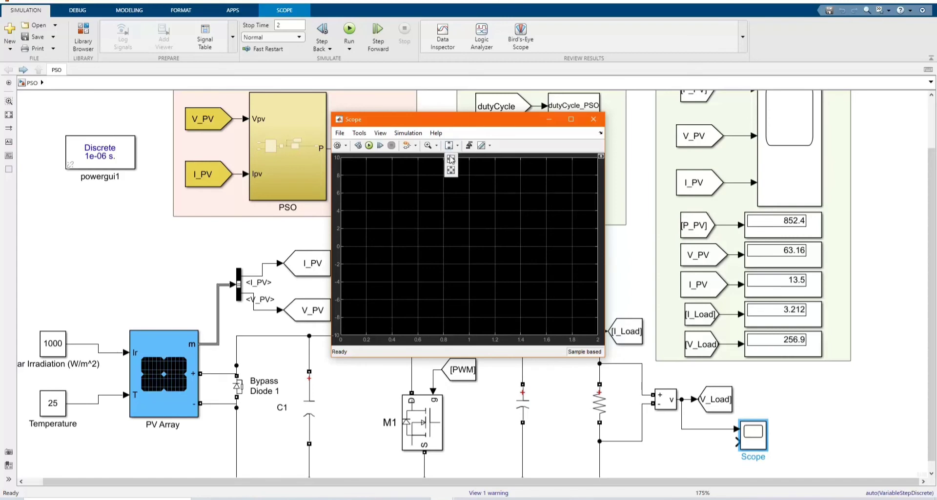
Step: Set the new Scope's layout to two displays stacked vertically, and close its window
click(359, 134)
mouse_move(377, 137)
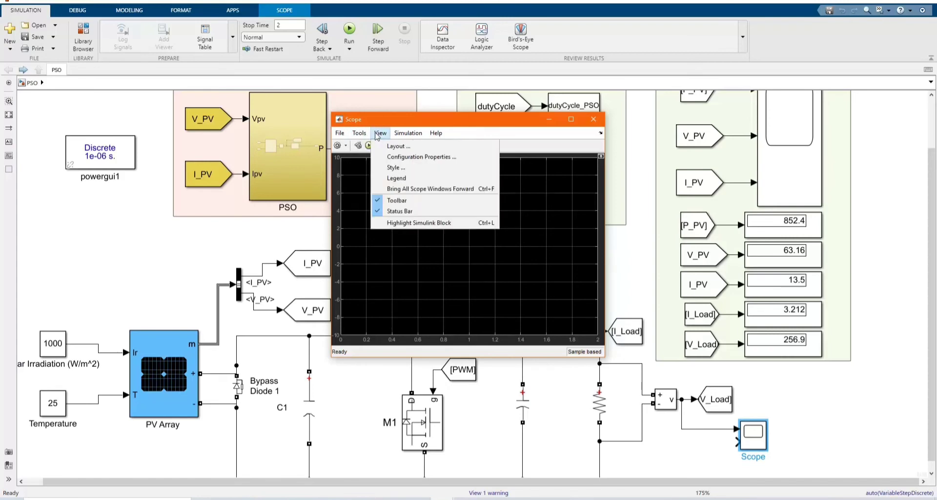
click(398, 146)
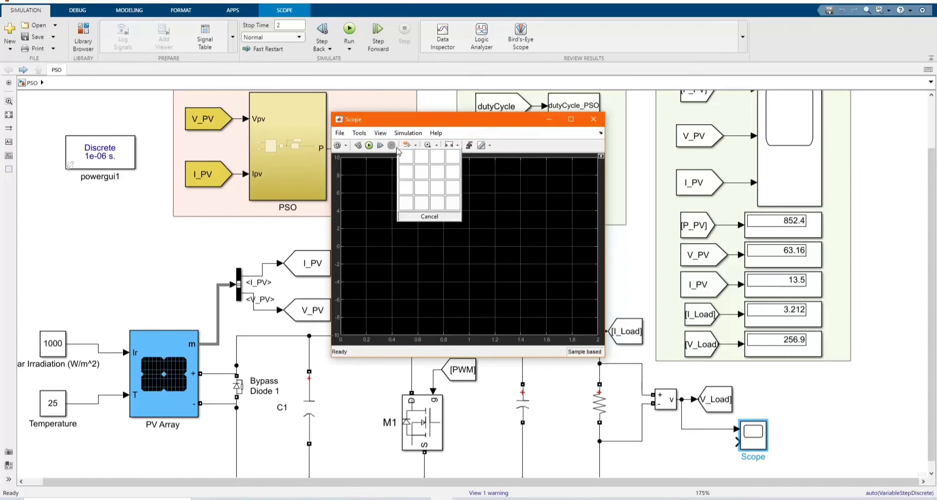
click(409, 173)
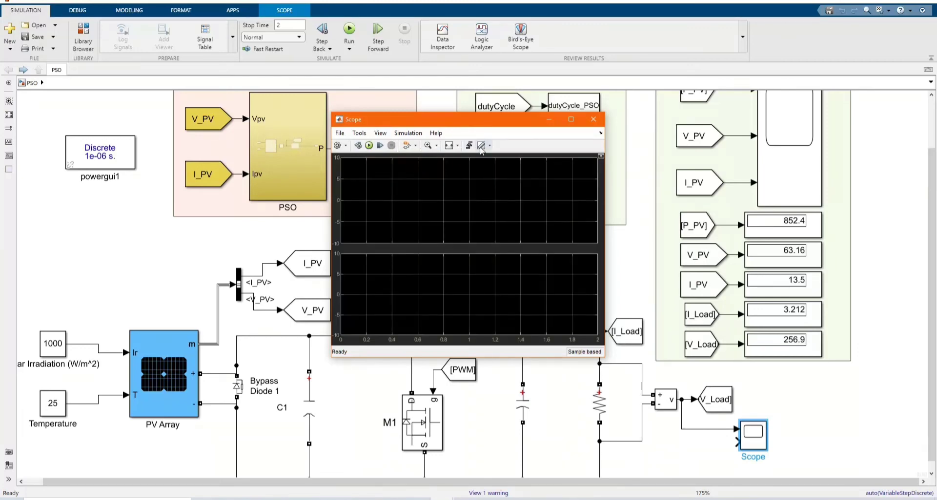
click(593, 119)
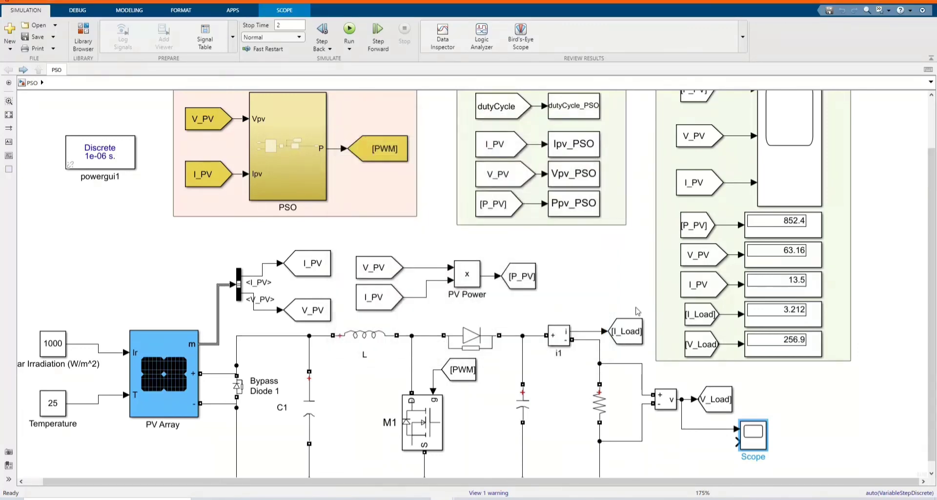
Step: Rewire the new Scope with load current on its first input and load voltage on its second, moving the V_Load tag below it
click(708, 429)
key(Delete)
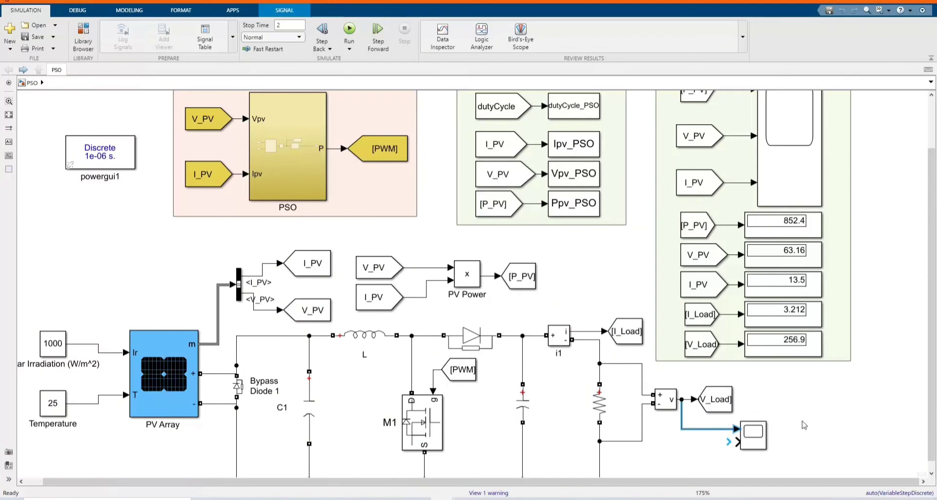
drag(757, 435, 725, 449)
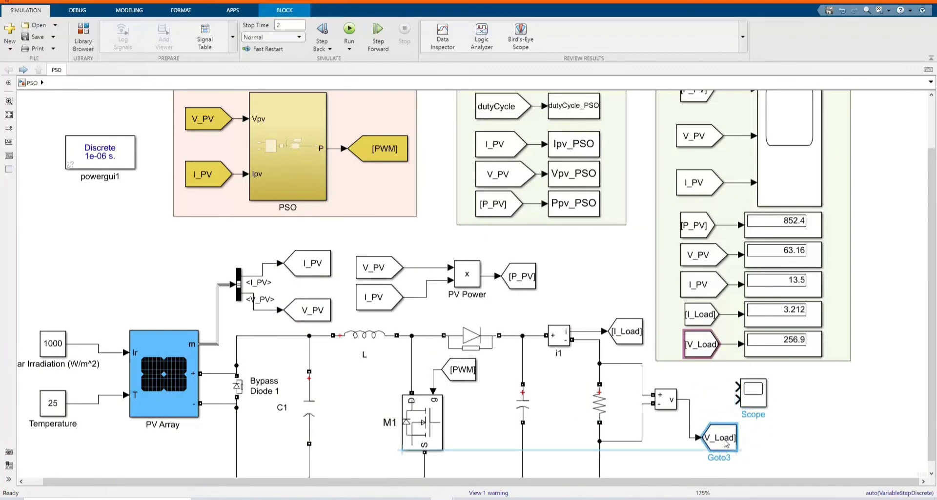
drag(736, 404, 687, 412)
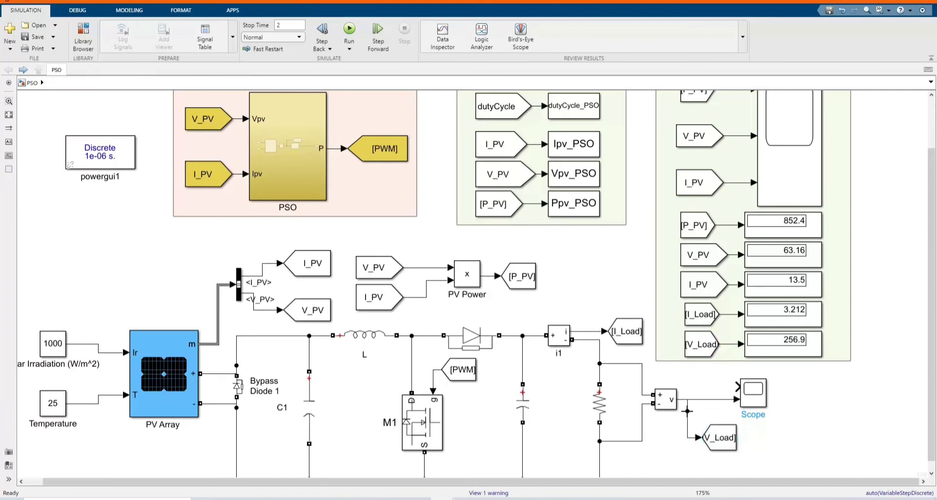
mouse_move(734, 387)
mouse_down()
mouse_move(615, 352)
mouse_move(594, 332)
mouse_up()
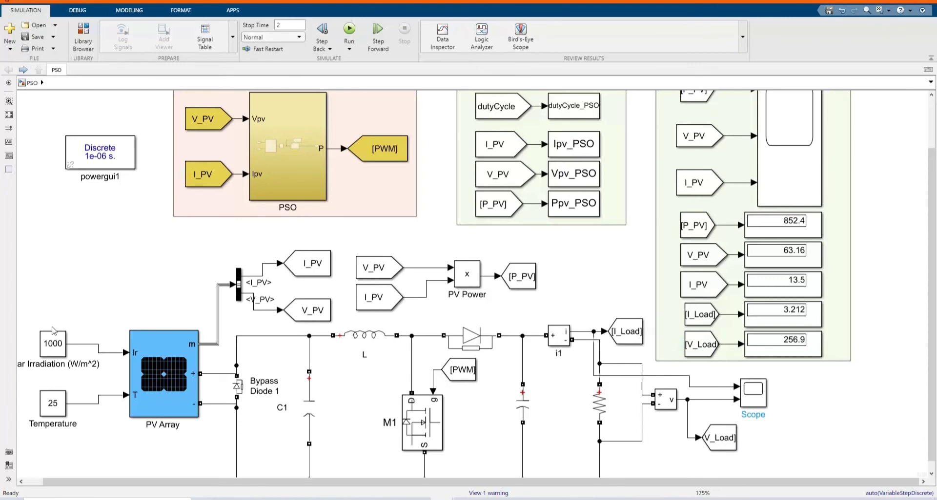
Step: Set the solar irradiation constant feeding the PV Array to 700 W/m^2
click(59, 347)
click(59, 347)
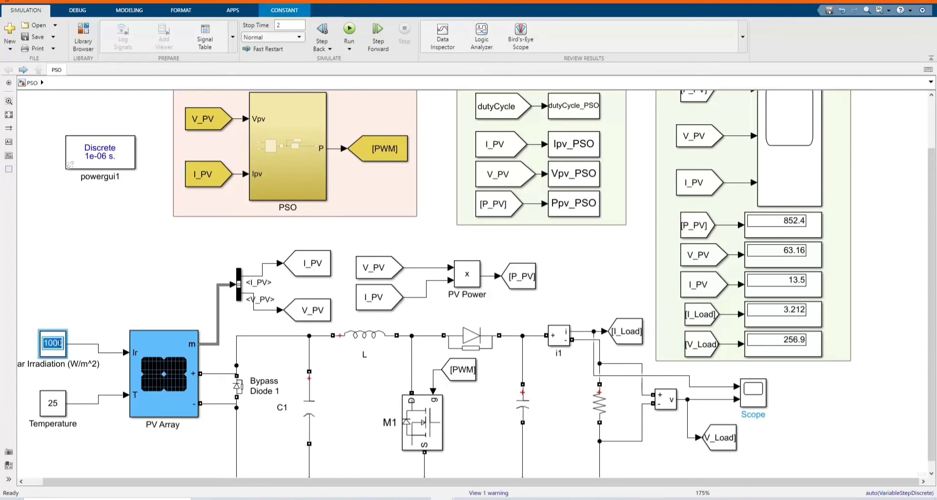
text(700)
click(123, 283)
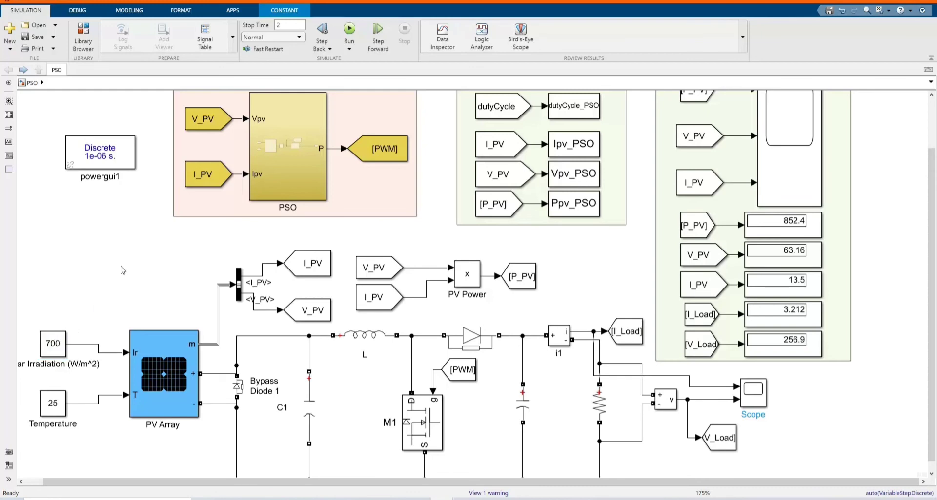
Step: Start the simulation with the whole model fitted in view, and set the stop time to 3
click(352, 31)
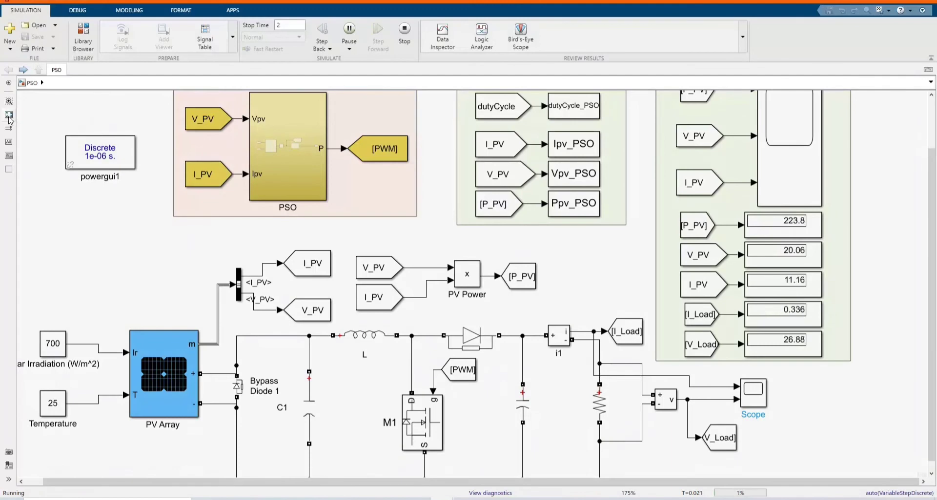
click(8, 116)
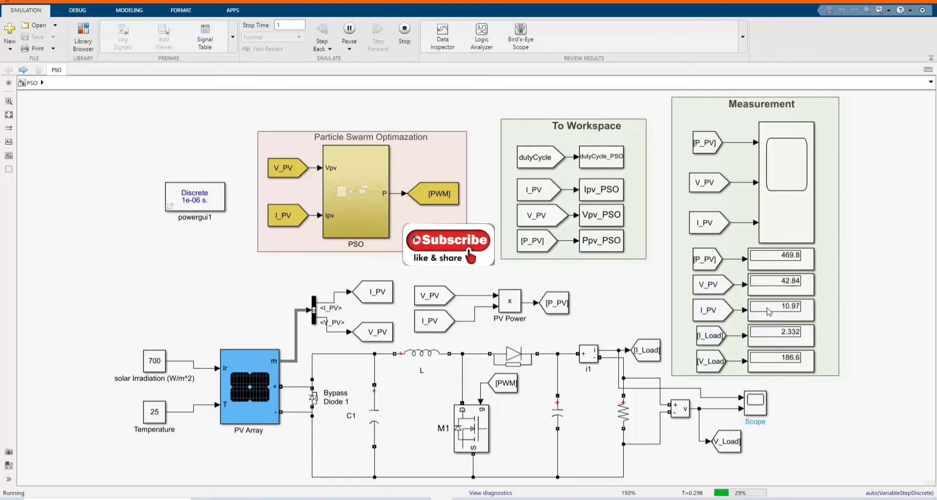
click(281, 25)
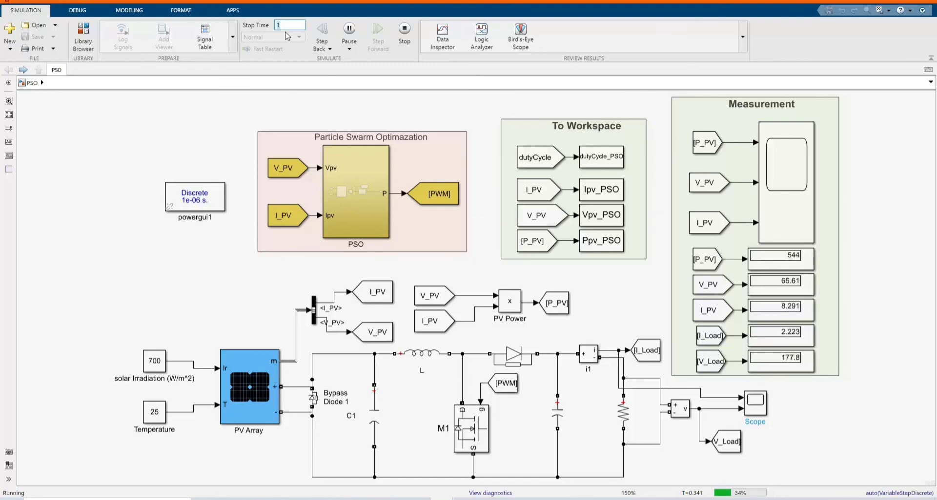
text(3)
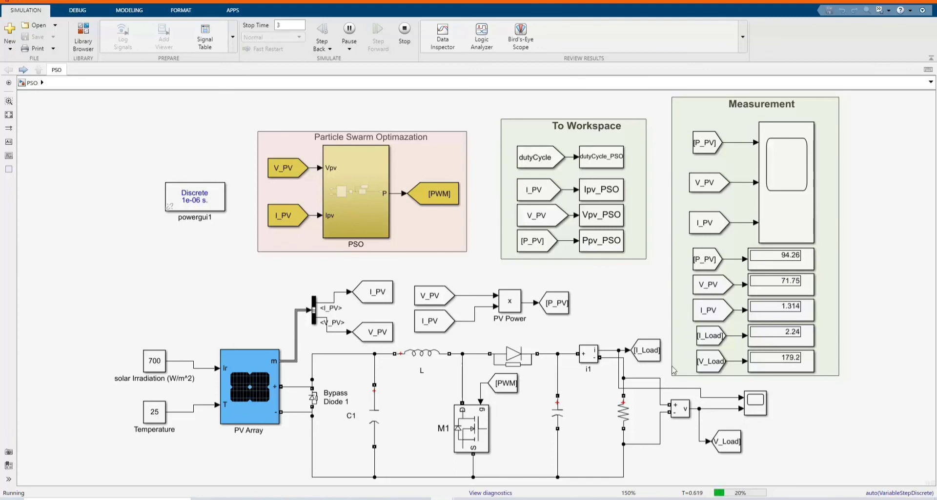
Step: Open the Measurement scope and shrink its window to uncover the irradiation block, and set the irradiation to 1000 W/m^2 during the run
double_click(781, 222)
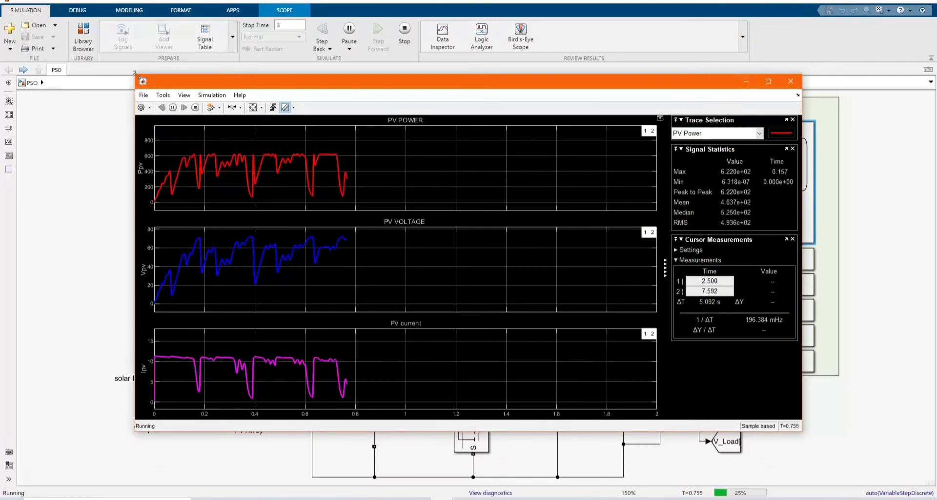
drag(136, 75, 394, 117)
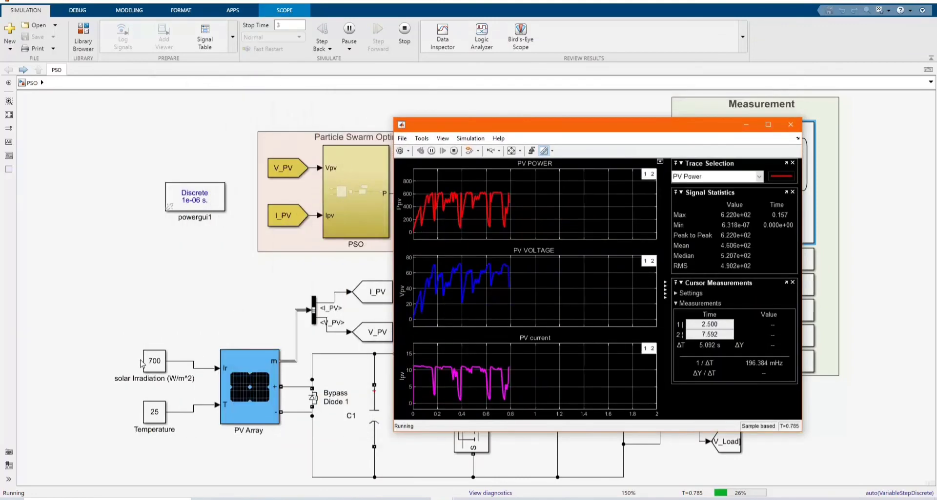
double_click(155, 361)
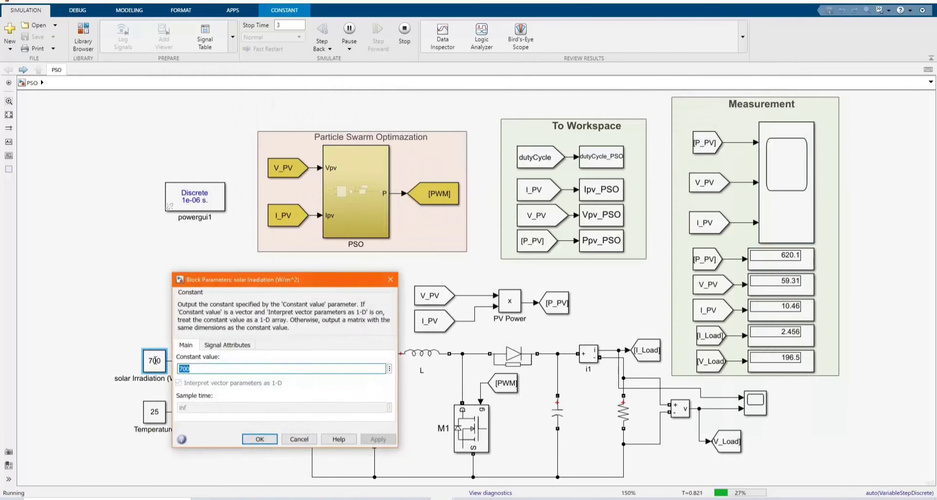
text(1000)
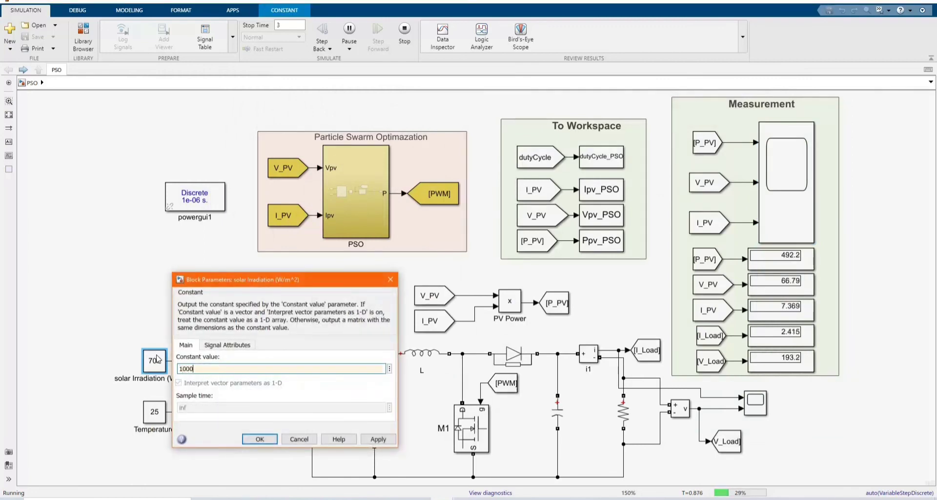
key(Return)
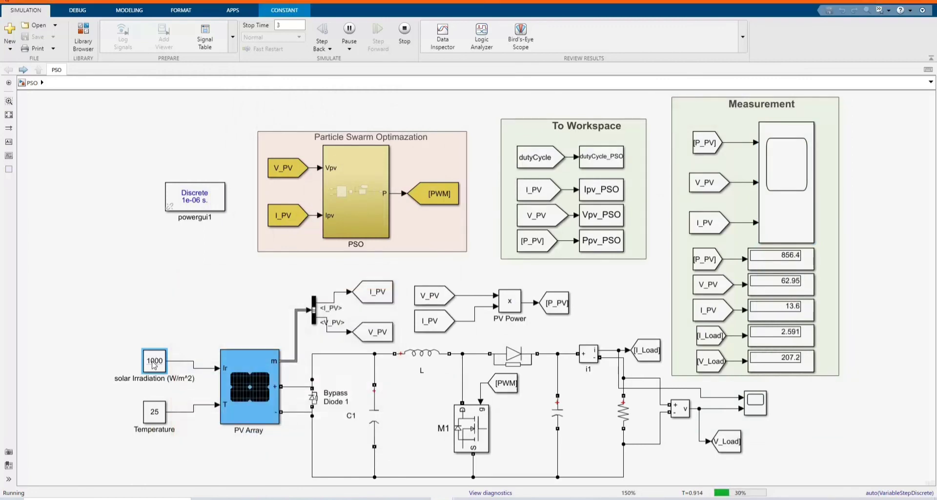
Step: Inspect the PV curves in the Measurement scope and the load current and voltage in the Scope with axes scaled, minimizing both windows
double_click(792, 209)
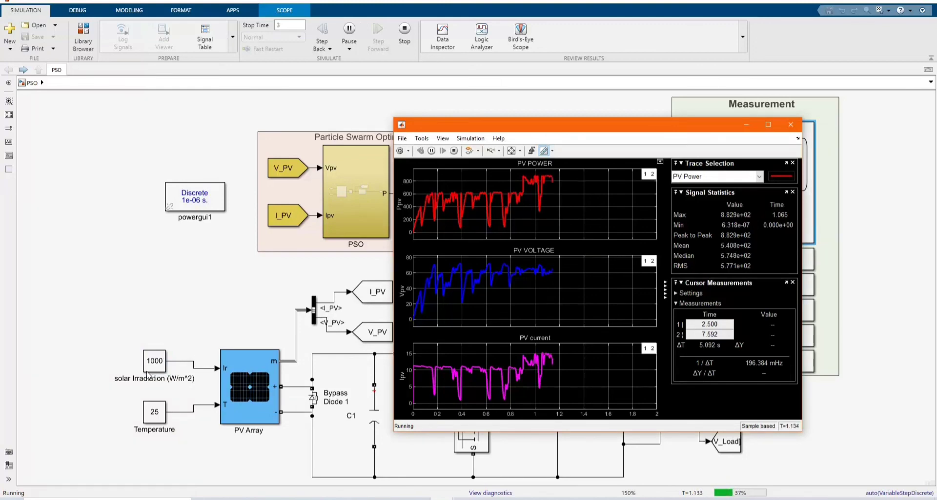
click(746, 125)
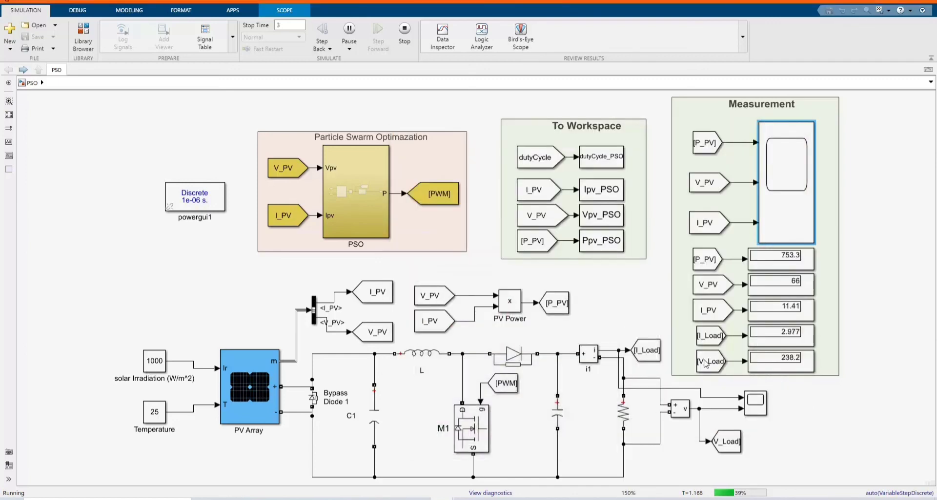
double_click(757, 410)
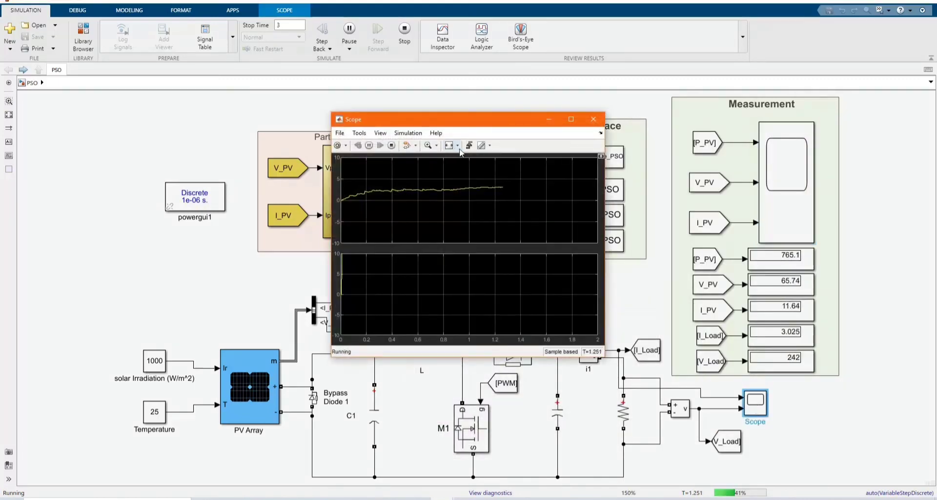
click(458, 145)
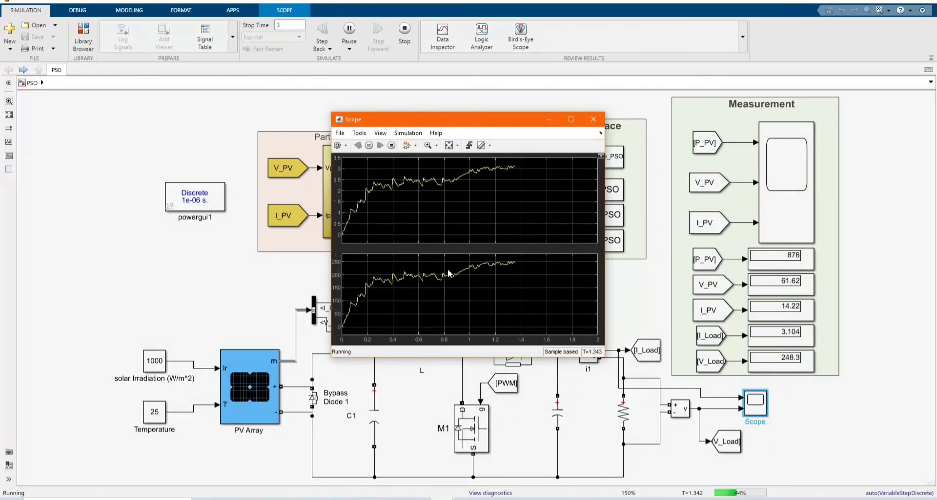
click(549, 119)
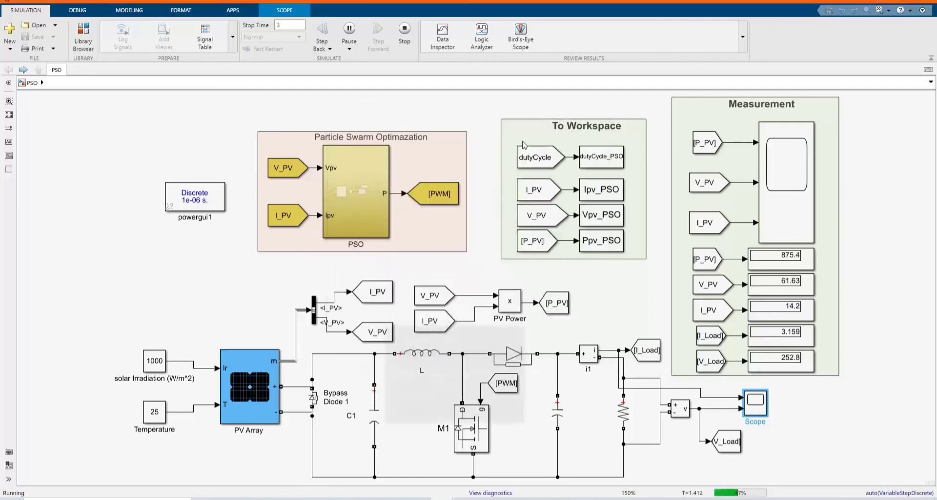
Step: Set the solar irradiation constant to 1200 W/m^2 while the simulation runs
double_click(161, 363)
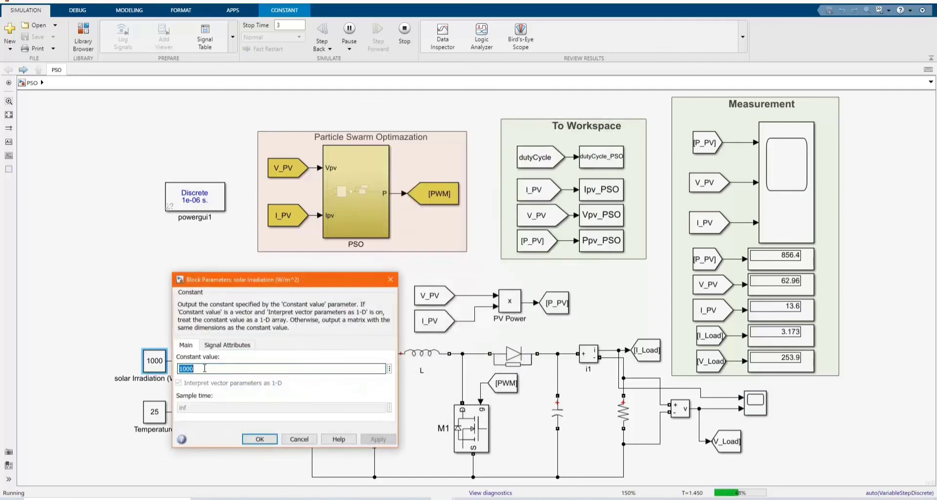
text(1200)
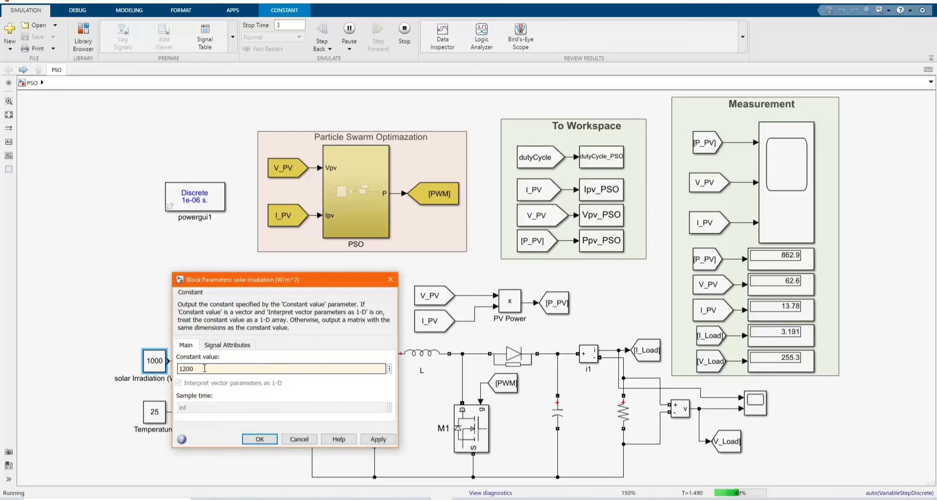
key(Return)
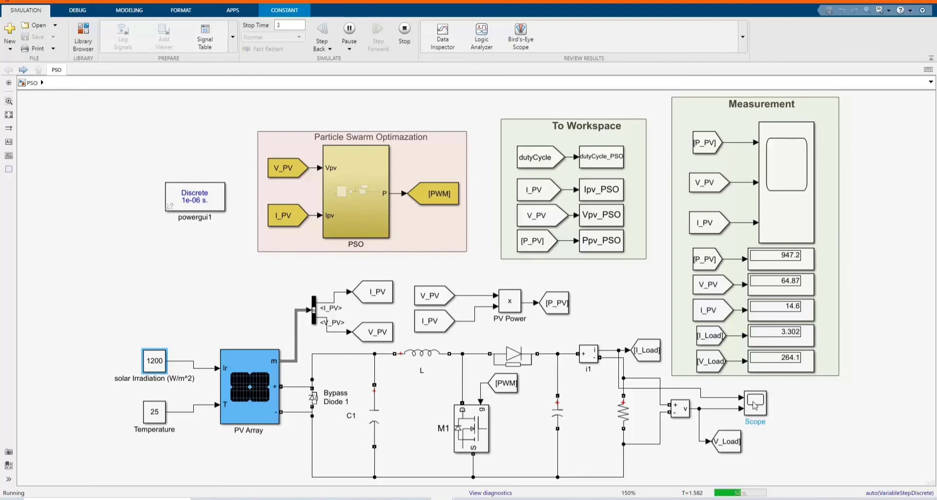
Step: Inspect the load curves in the Scope and the rescaled PV curves in the Measurement scope, hiding its Trace Selection and minimizing the window
double_click(757, 404)
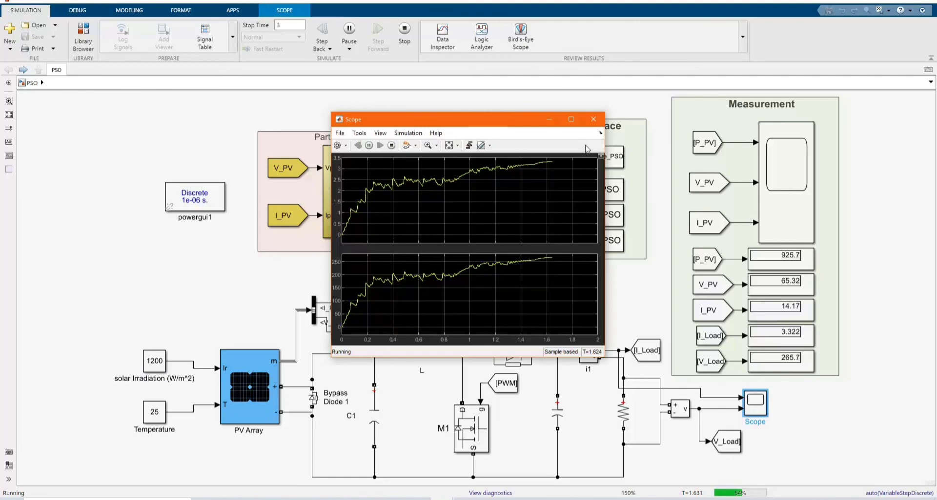
click(786, 186)
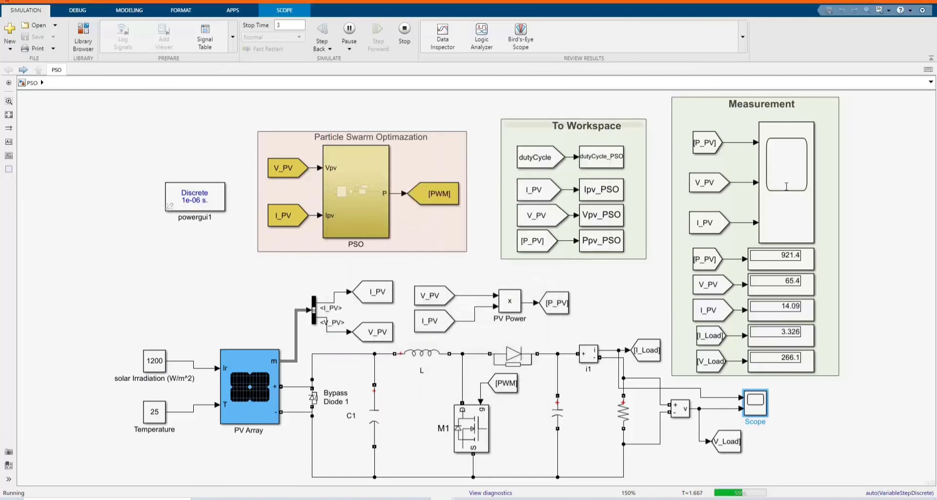
click(797, 217)
double_click(797, 218)
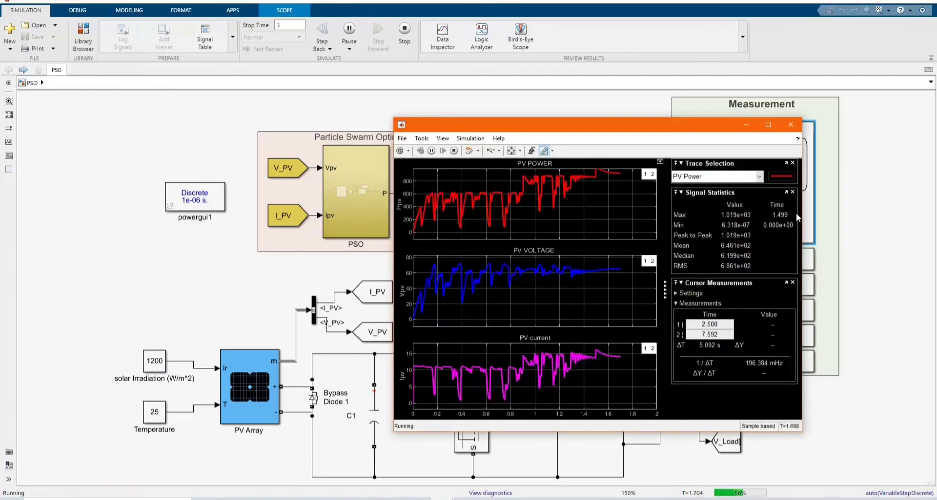
click(512, 152)
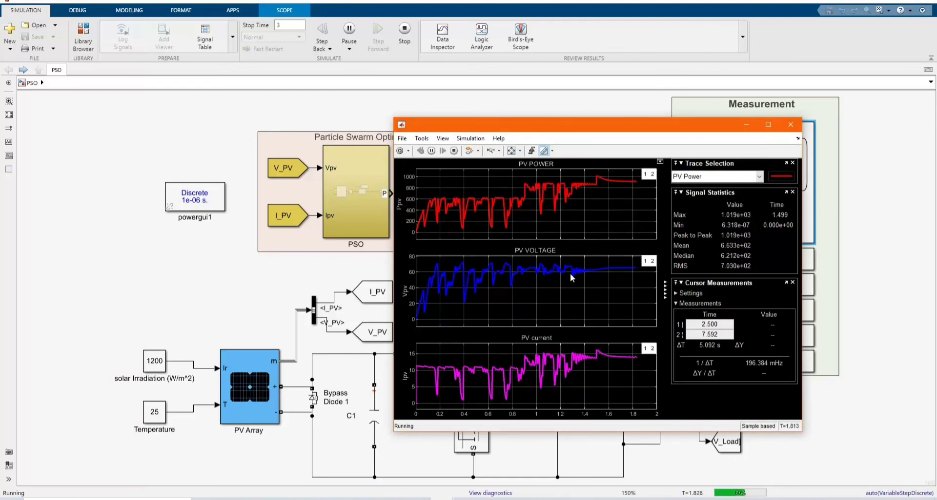
click(792, 164)
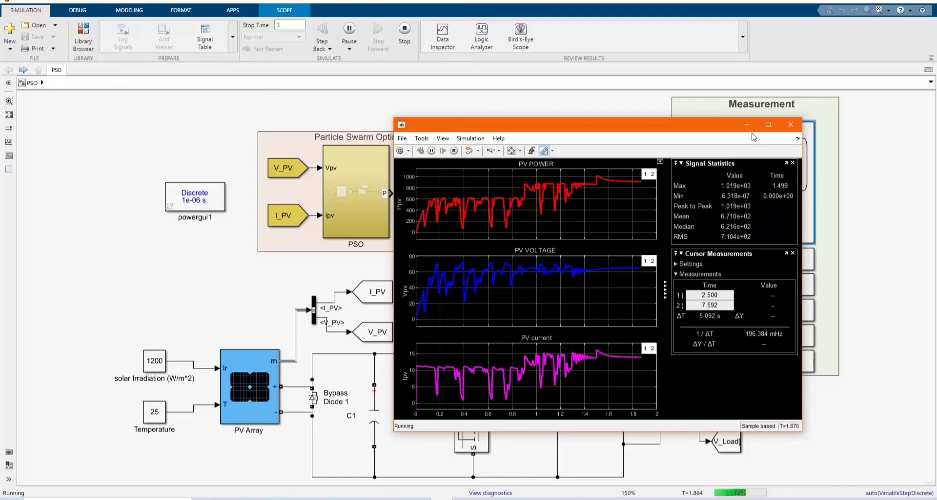
click(745, 124)
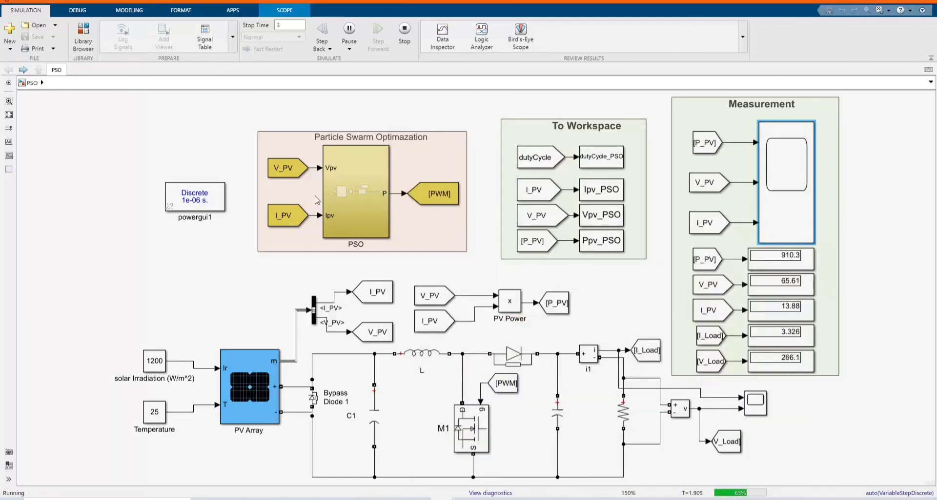